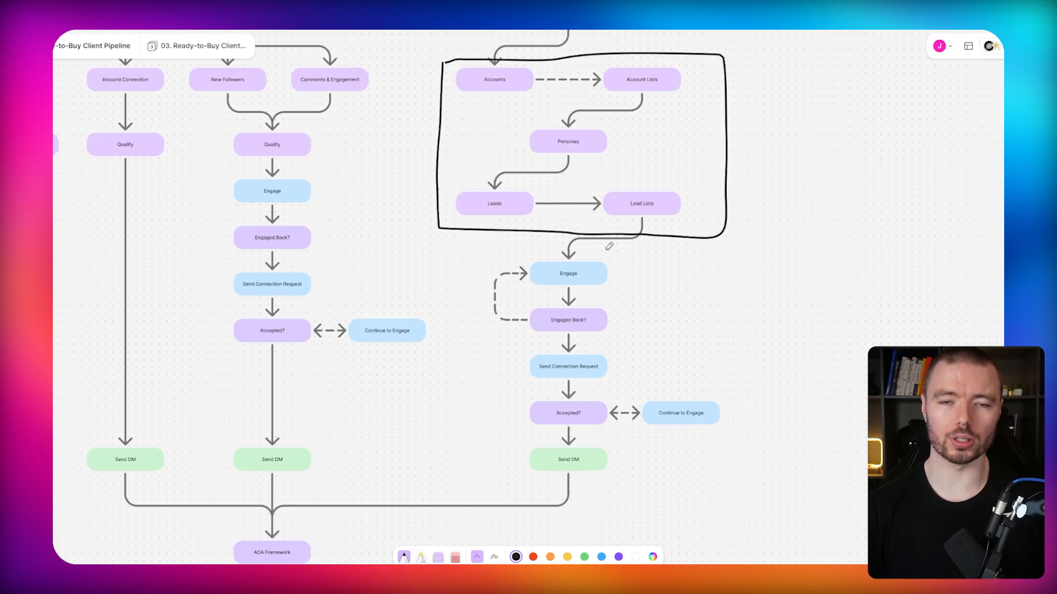
Review the LinkedIn Funnel flowchart, focusing on the Sales Navigator accounts-to-lead-lists branch.
scroll(547, 267, left, 5)
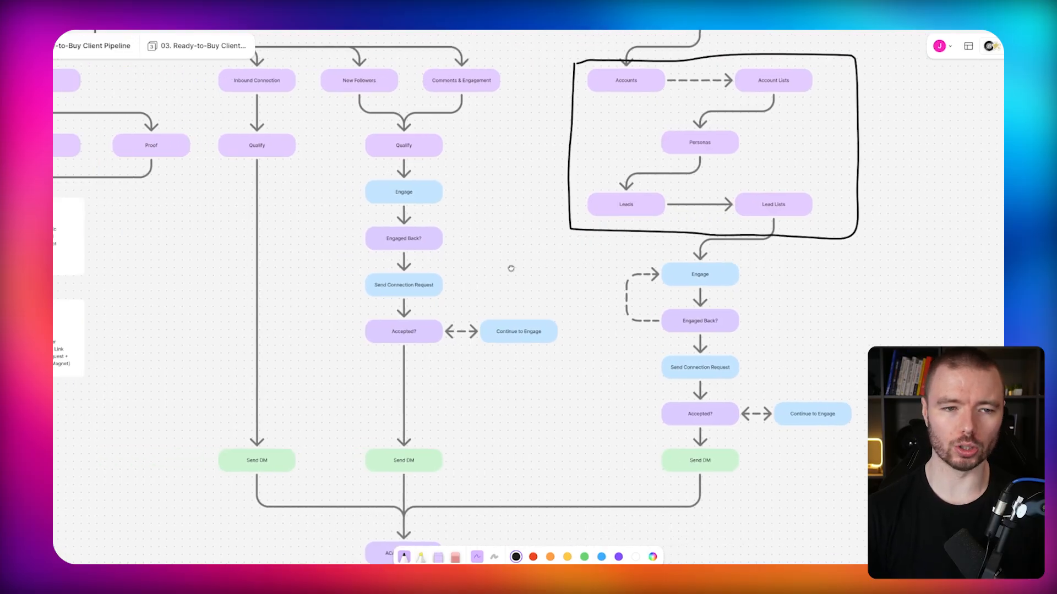
drag(510, 268, 891, 323)
scroll(618, 214, down, 4)
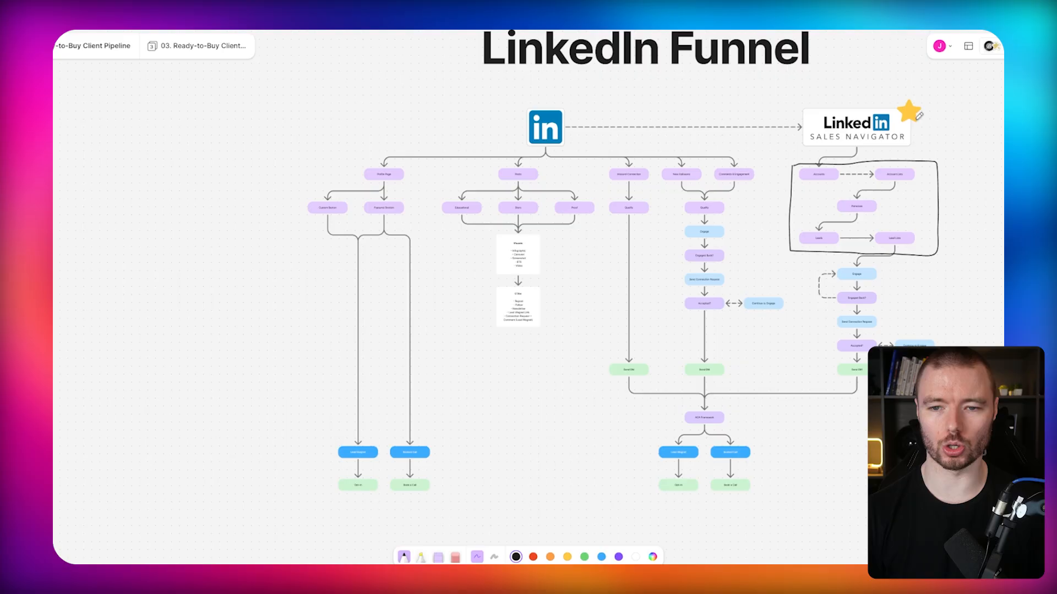
drag(894, 231, 690, 237)
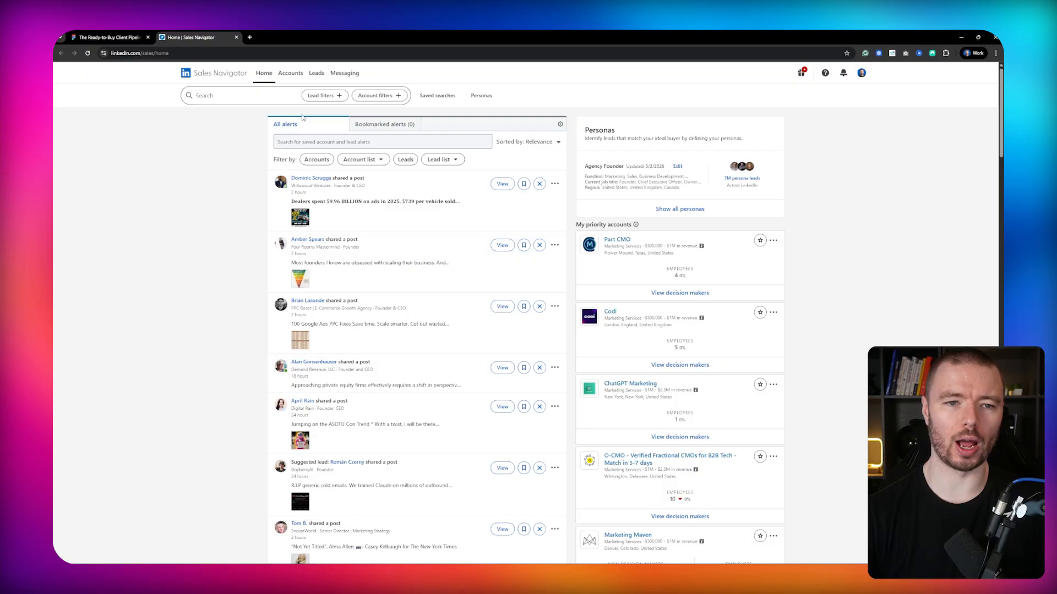
Open the saved accounts page in Sales Navigator and browse the Marketing Agencies account list.
click(292, 80)
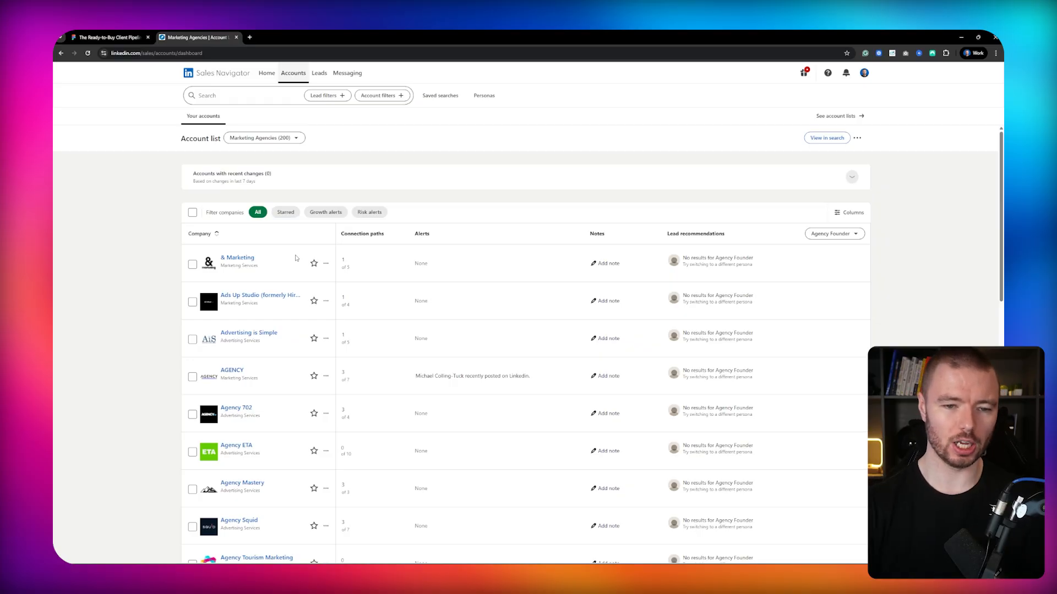
scroll(296, 258, down, 3)
scroll(296, 258, down, 6)
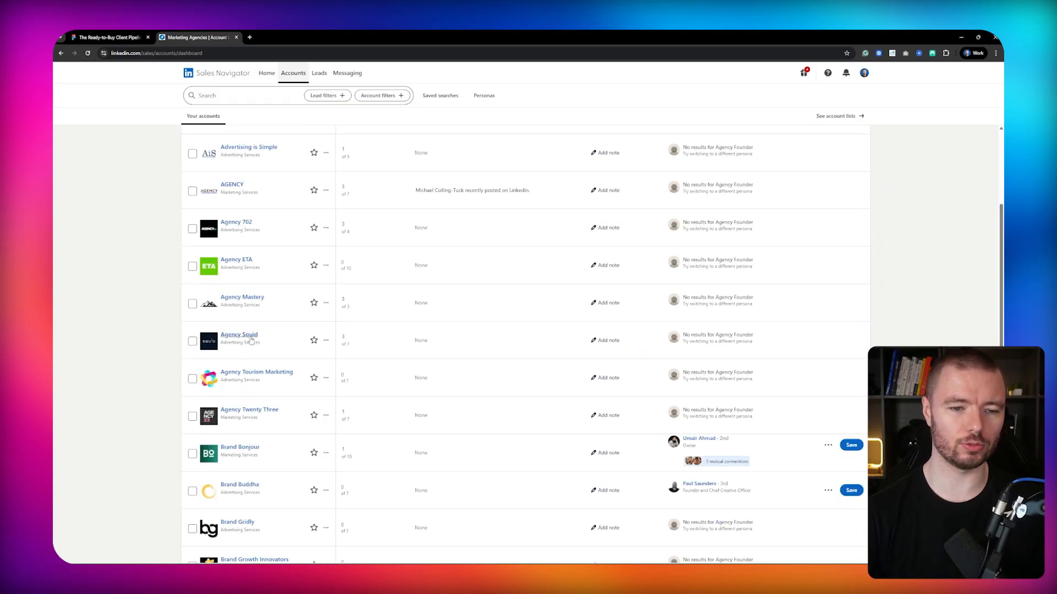
scroll(277, 291, down, 4)
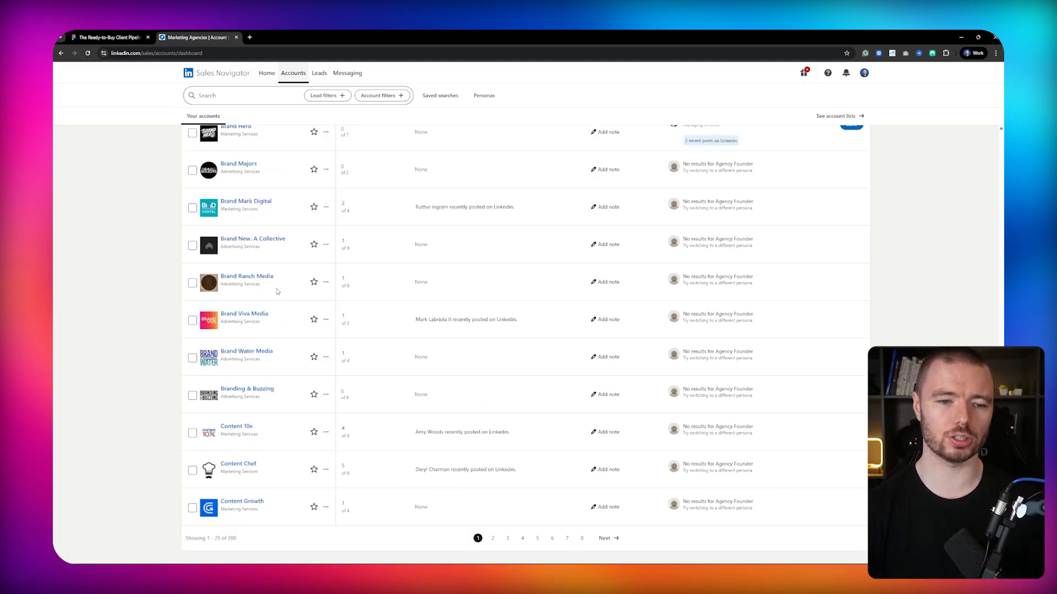
scroll(278, 291, up, 10)
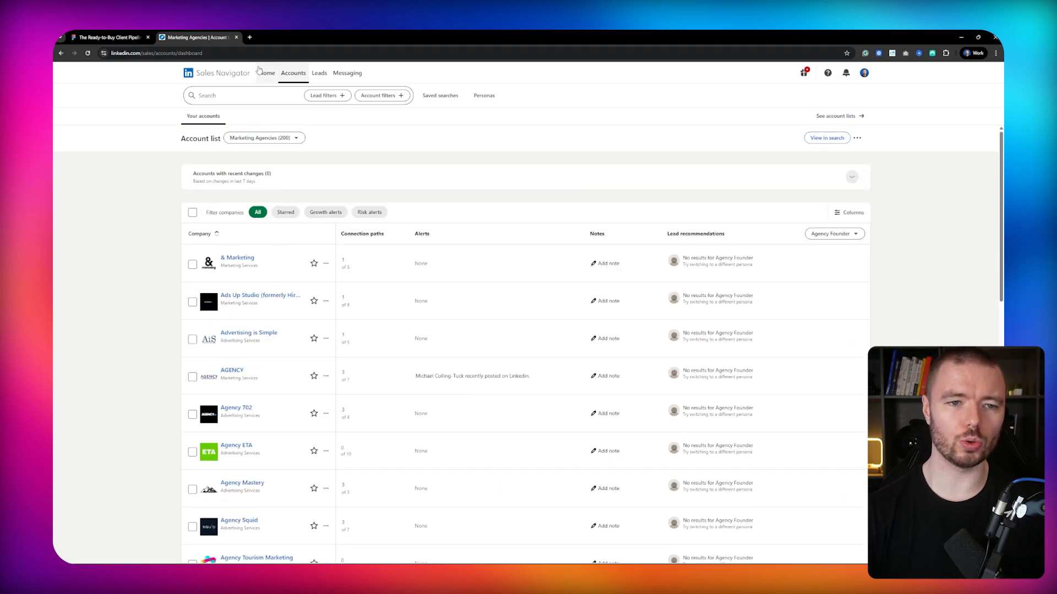
Open the lead search and search leads by the keyword agency.
click(393, 98)
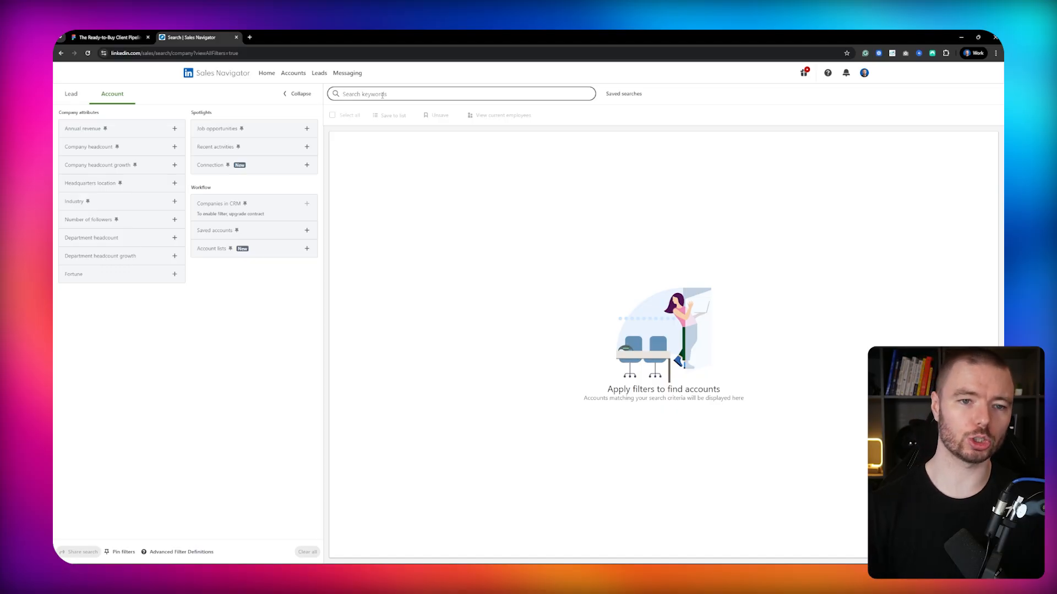
click(326, 78)
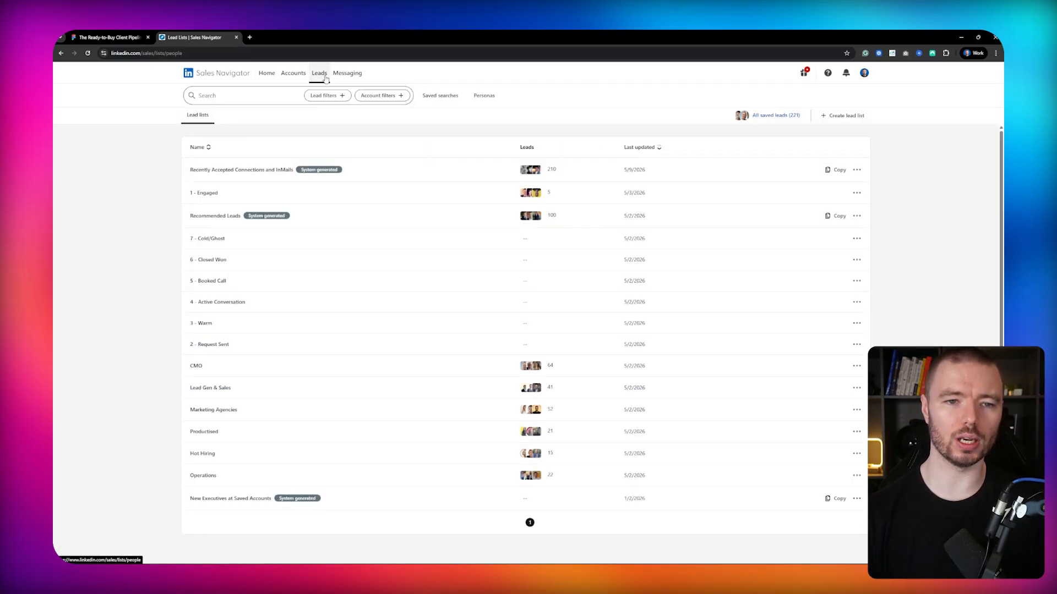
click(327, 95)
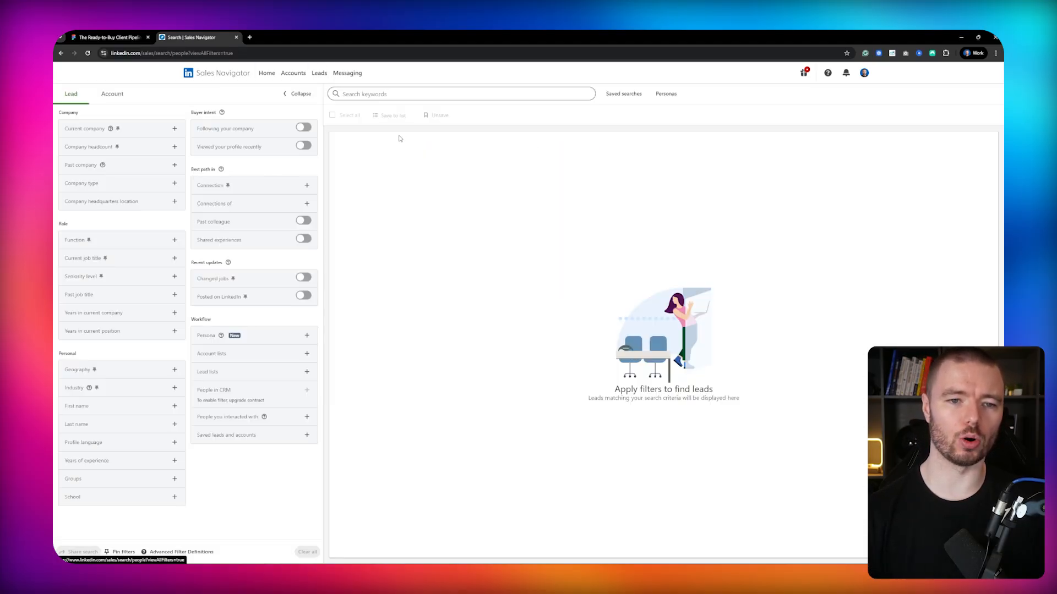
click(404, 95)
text(agency)
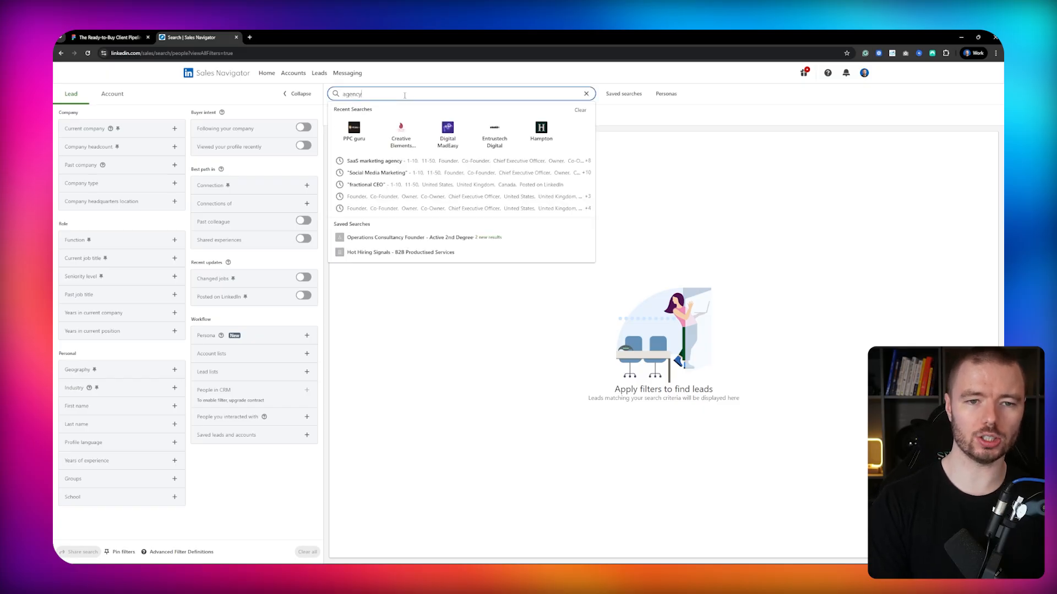
key(Return)
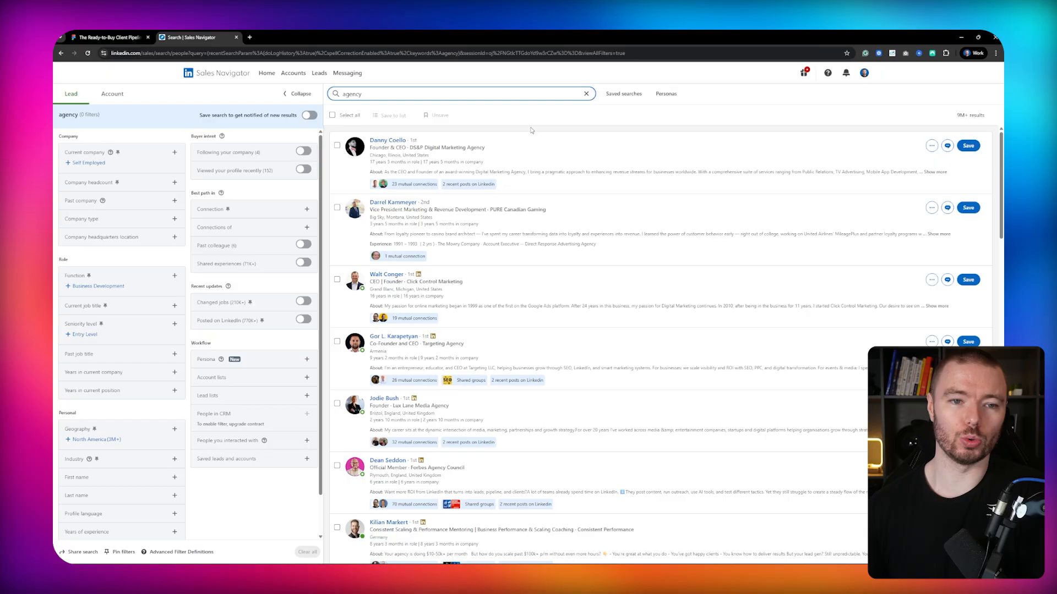
Open the account search and load the saved account search Marketing Agencies.
click(293, 73)
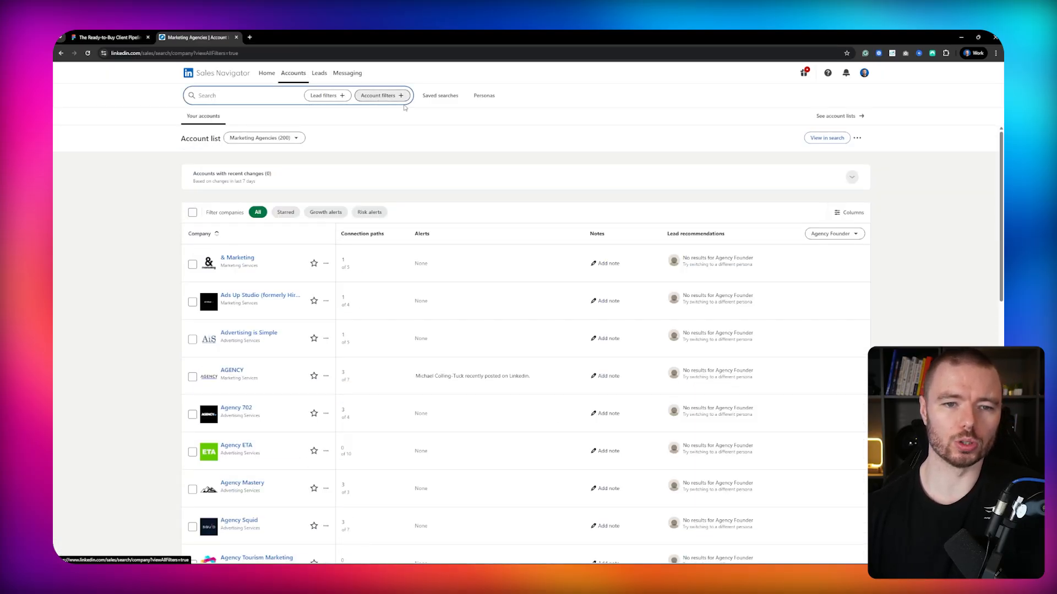
click(377, 96)
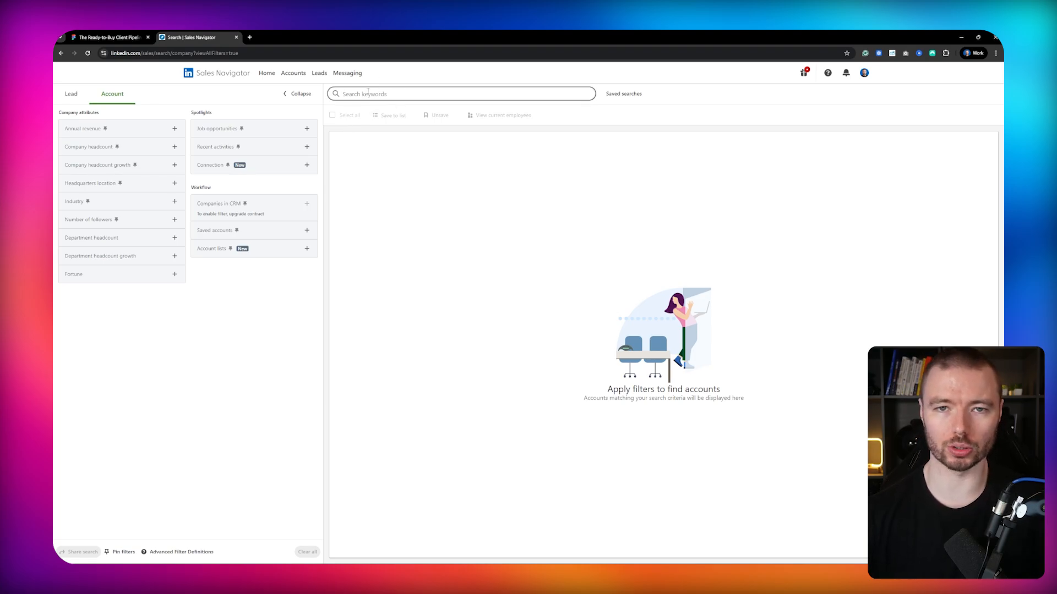
click(633, 94)
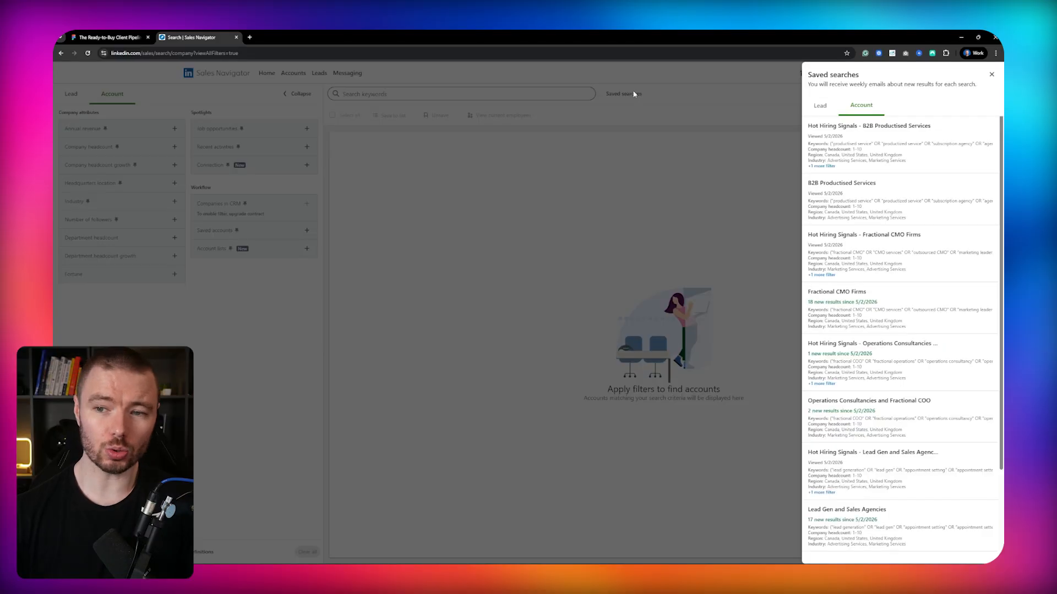
scroll(881, 239, down, 2)
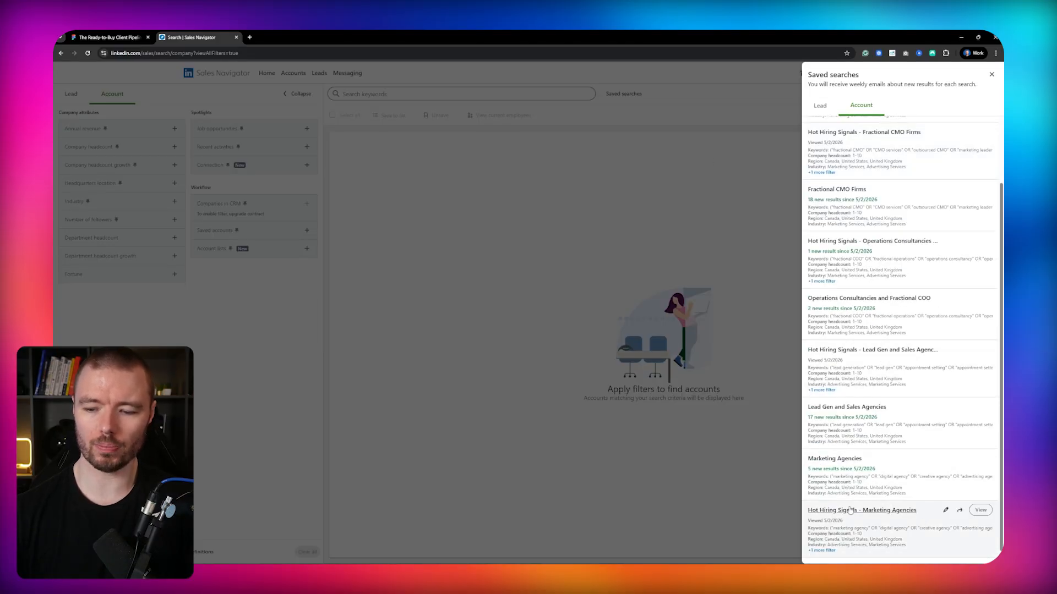
click(865, 458)
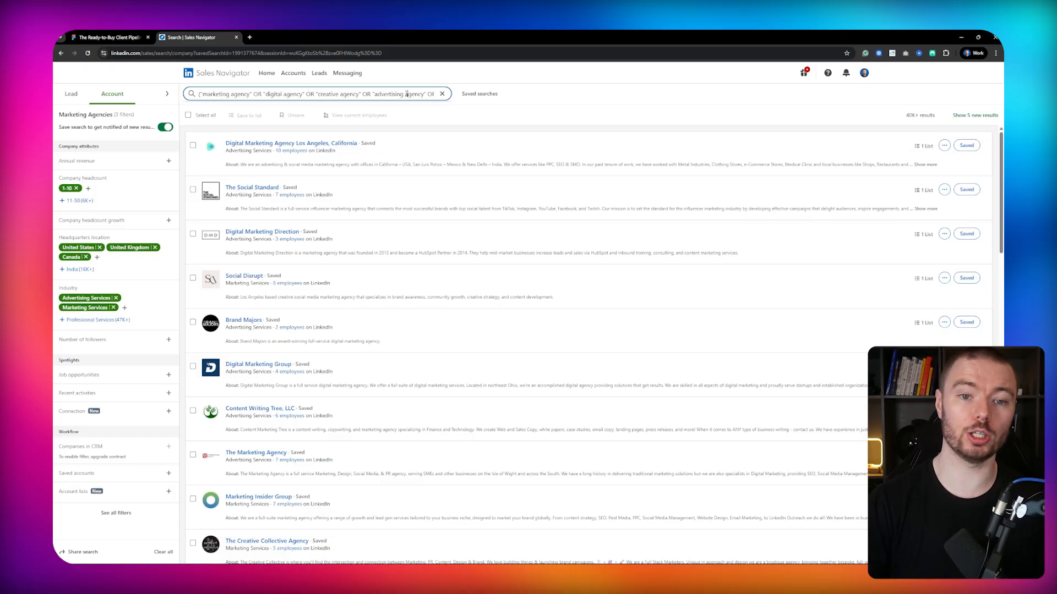
Scroll through the saved search's keyword field to read all of its Boolean agency terms.
key(Right)
key(Right)
key(Right)
key(Right)
key(Right)
key(Right)
key(Right)
key(Right)
key(Right)
key(Right)
key(Right)
key(Right)
key(Right)
key(Right)
key(Right)
key(Right)
key(Right)
key(Right)
key(Right)
key(Right)
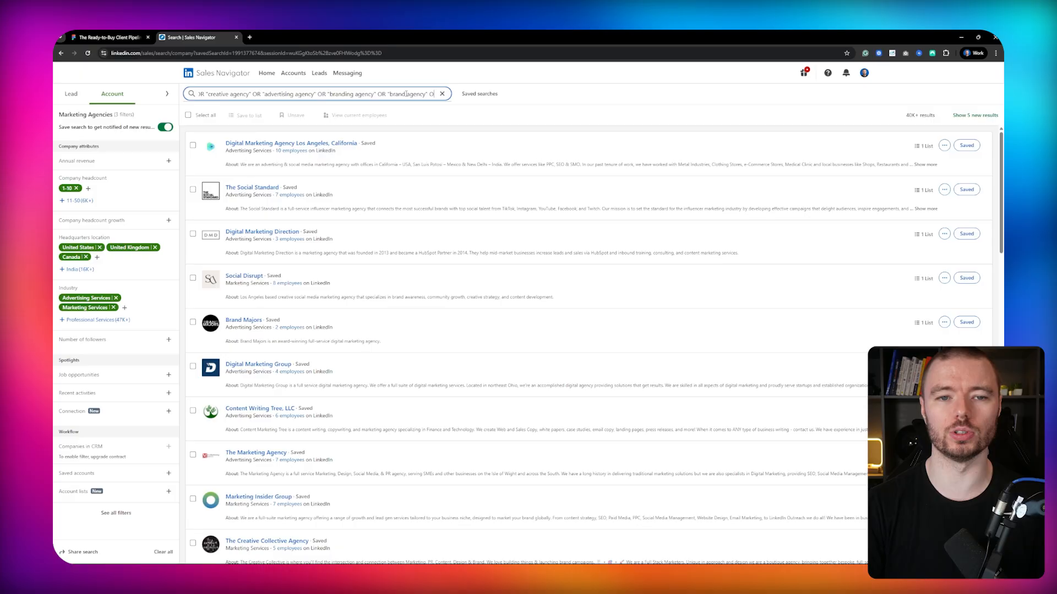
key(Right)
key(Right)
key(Right)
key(Right)
key(Right)
key(Right)
key(Right)
key(Right)
key(Right)
key(Right)
key(Right)
key(Right)
key(Right)
key(Right)
key(Right)
key(Right)
key(Right)
key(Right)
key(Right)
key(Right)
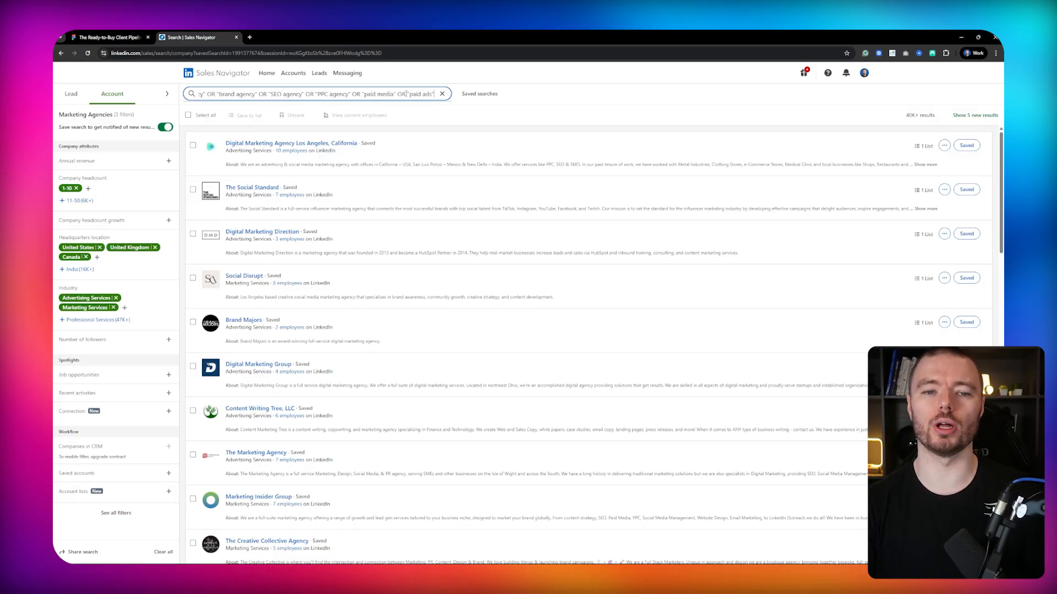
key(Right)
key(Right)
key(Right)
key(Right)
key(Right)
key(Right)
key(Right)
key(Right)
key(Right)
key(Right)
key(Right)
key(Right)
key(Right)
key(Right)
key(Right)
key(Right)
key(Right)
key(Right)
key(Right)
key(Right)
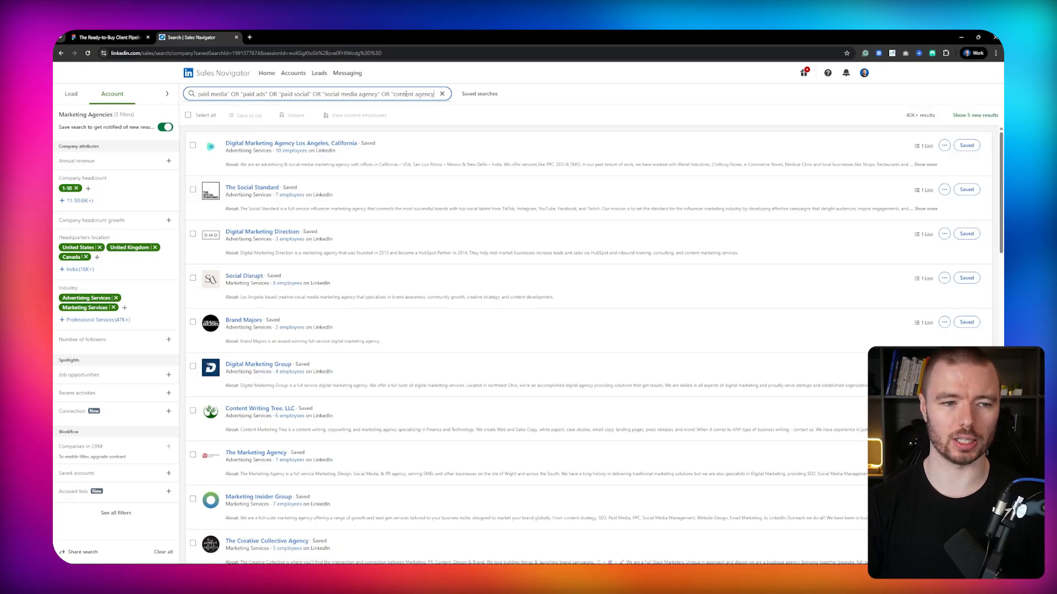
key(Right)
key(Right)
key(Right)
key(Right)
key(Right)
key(Right)
key(Right)
key(Right)
key(Right)
key(Right)
key(Right)
key(Right)
key(Right)
key(Right)
key(Right)
key(Right)
key(Right)
key(Right)
key(Right)
key(Right)
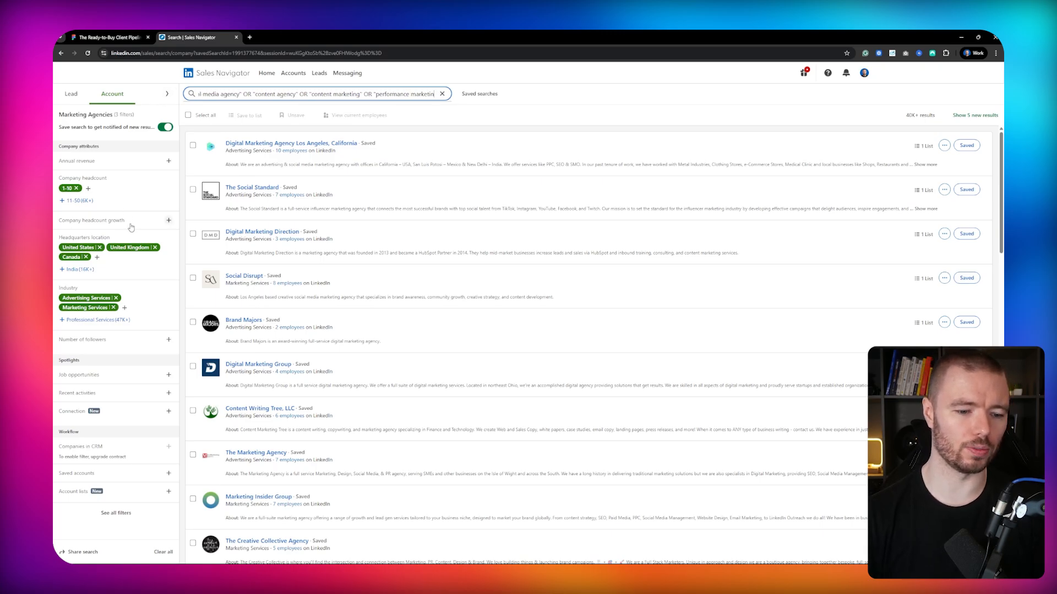
Expand the full account filter panel and open the Job opportunities filter's options.
click(167, 94)
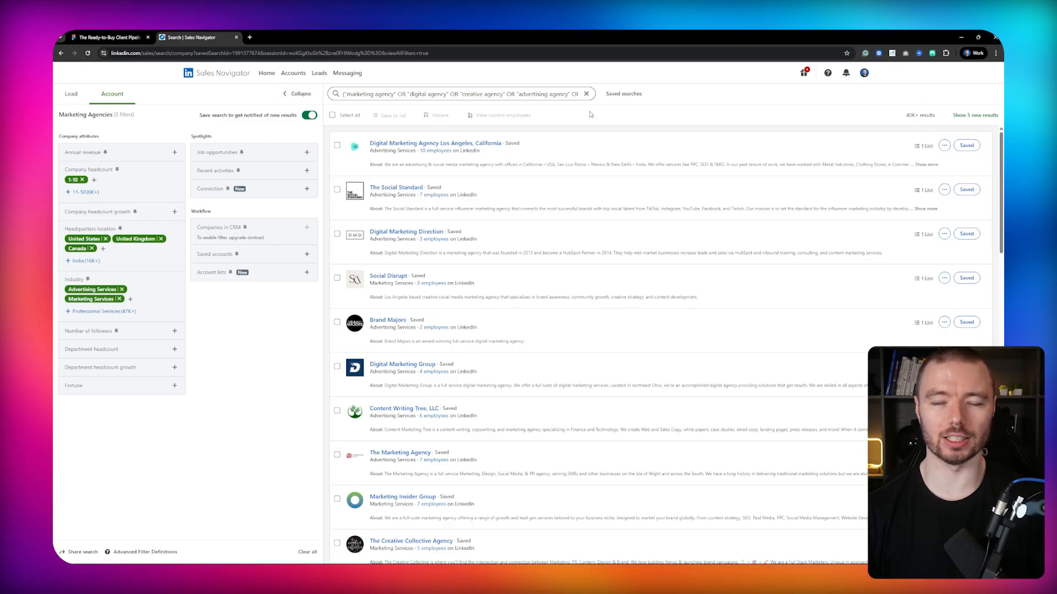
click(625, 93)
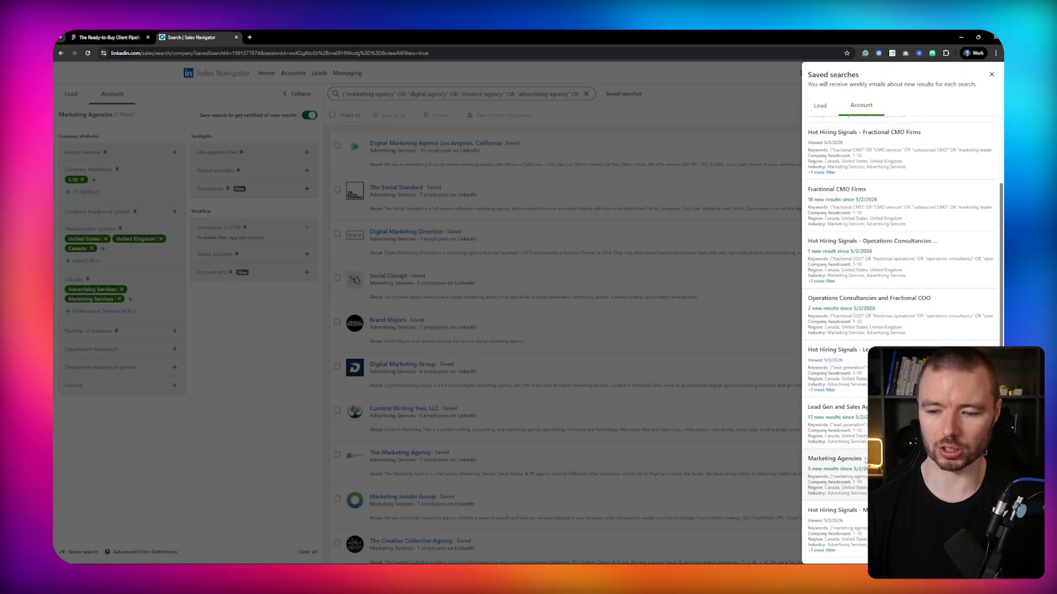
click(272, 406)
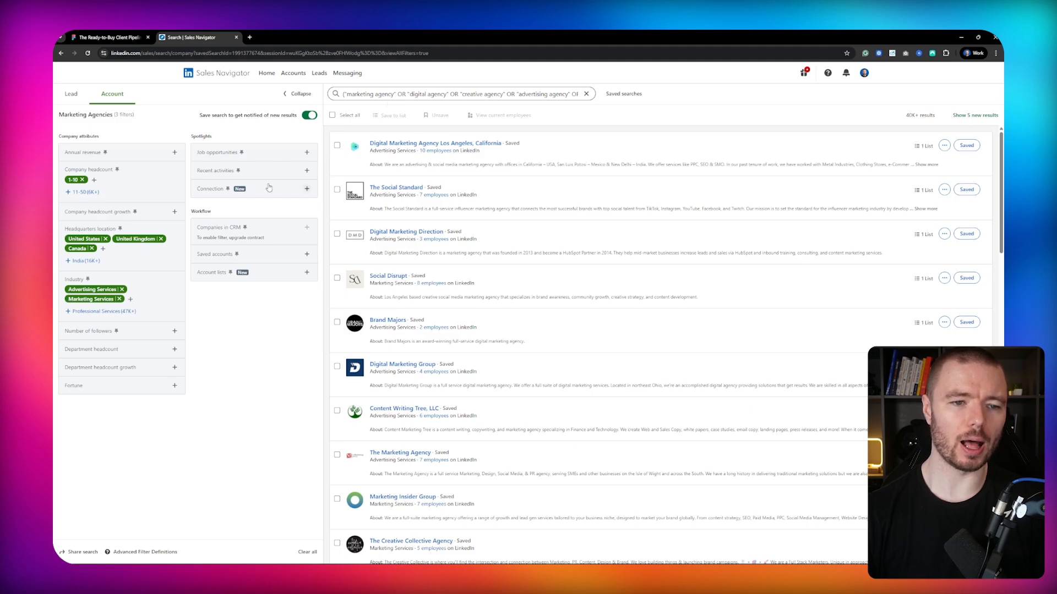
click(272, 152)
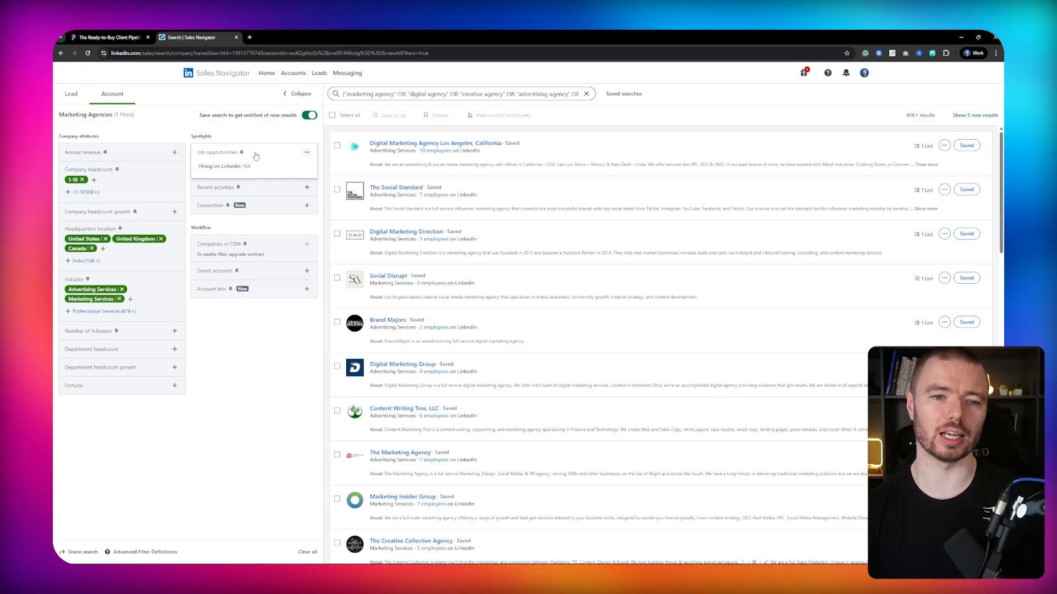
Load the saved account search Hot Hiring Signals - Marketing Agencies.
click(624, 95)
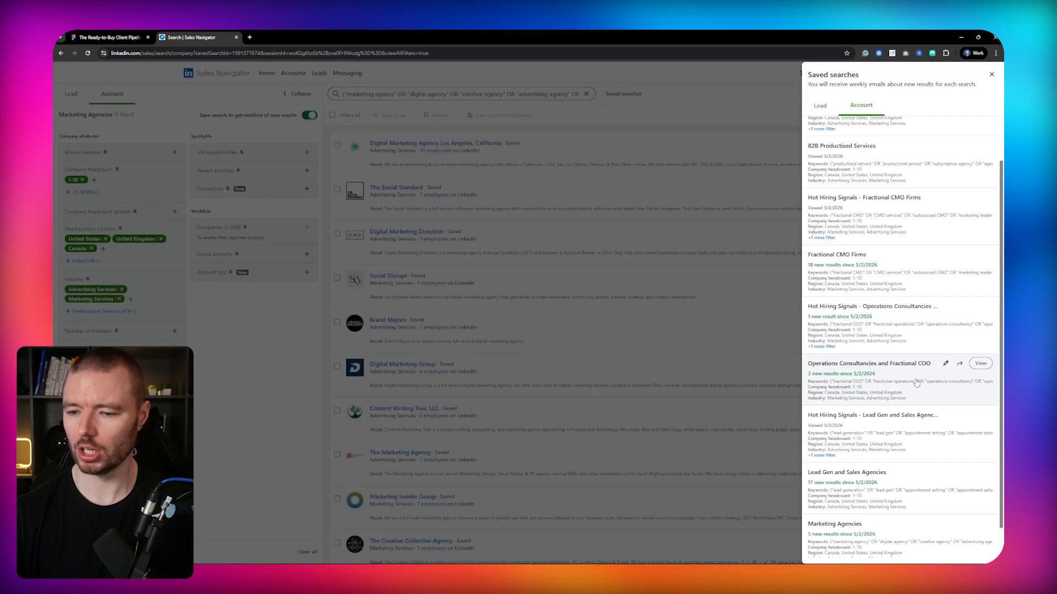
scroll(892, 330, down, 3)
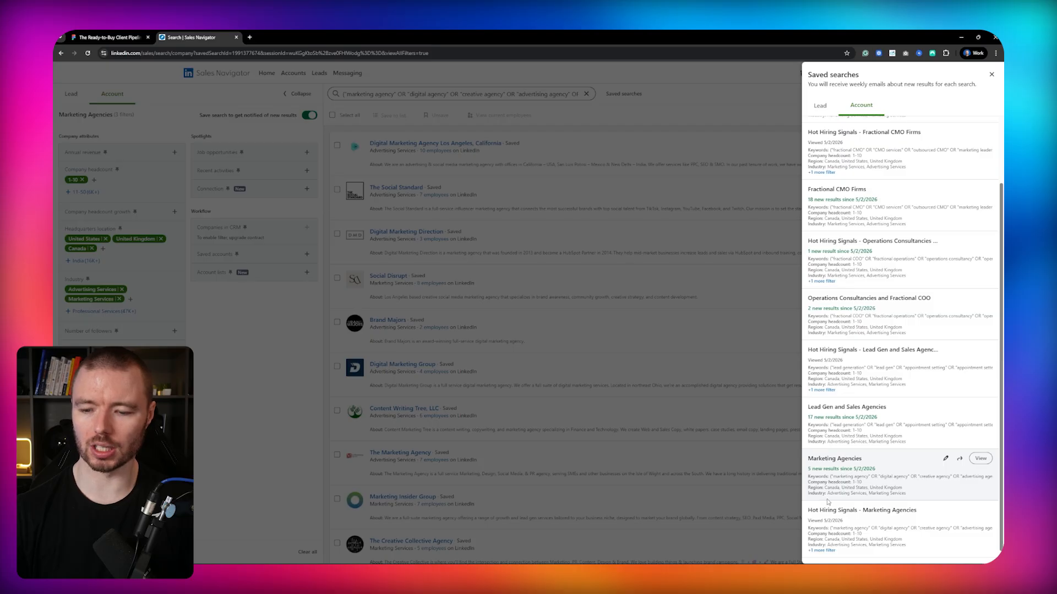
click(882, 510)
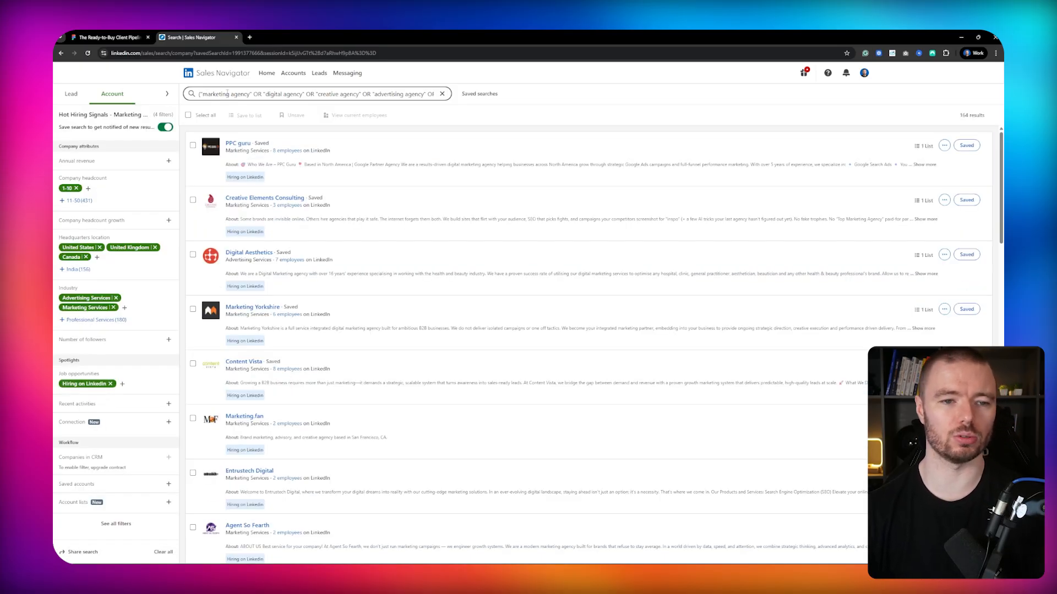
Expand the filter panel and select all accounts on the current results page.
click(166, 94)
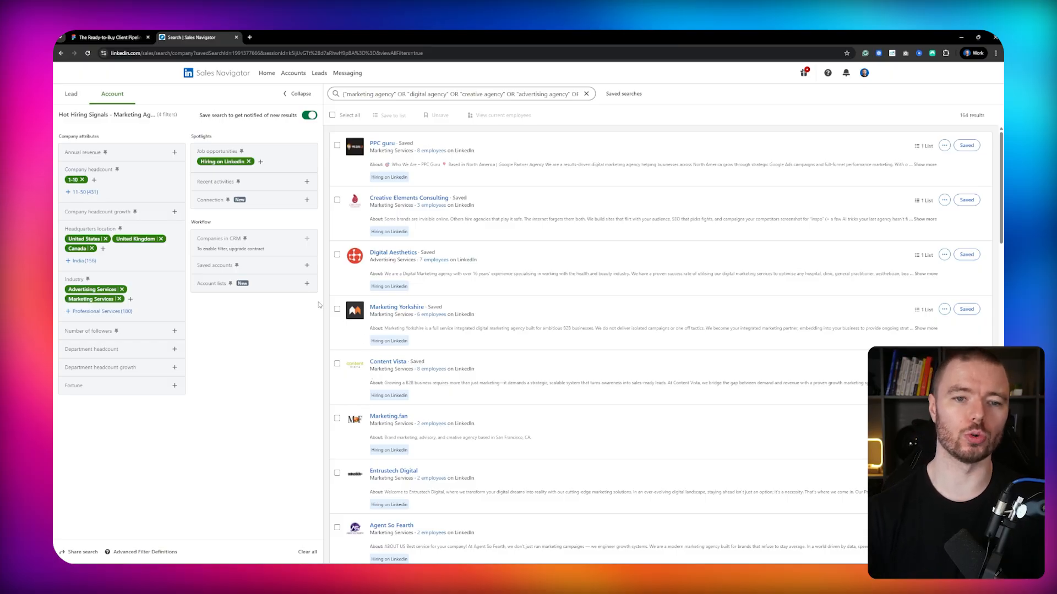
click(337, 146)
click(337, 199)
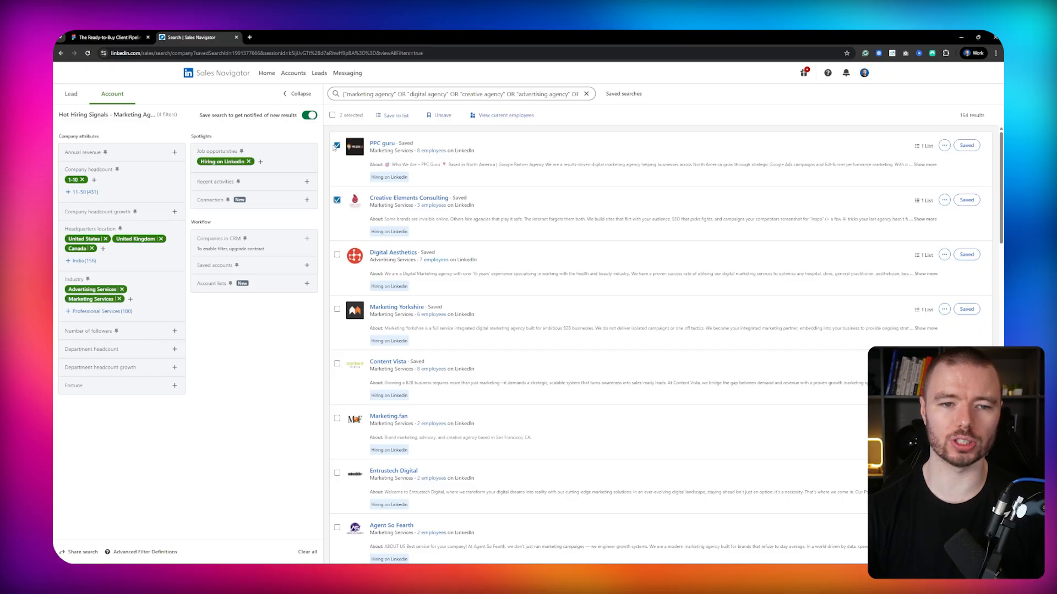
click(337, 146)
click(337, 200)
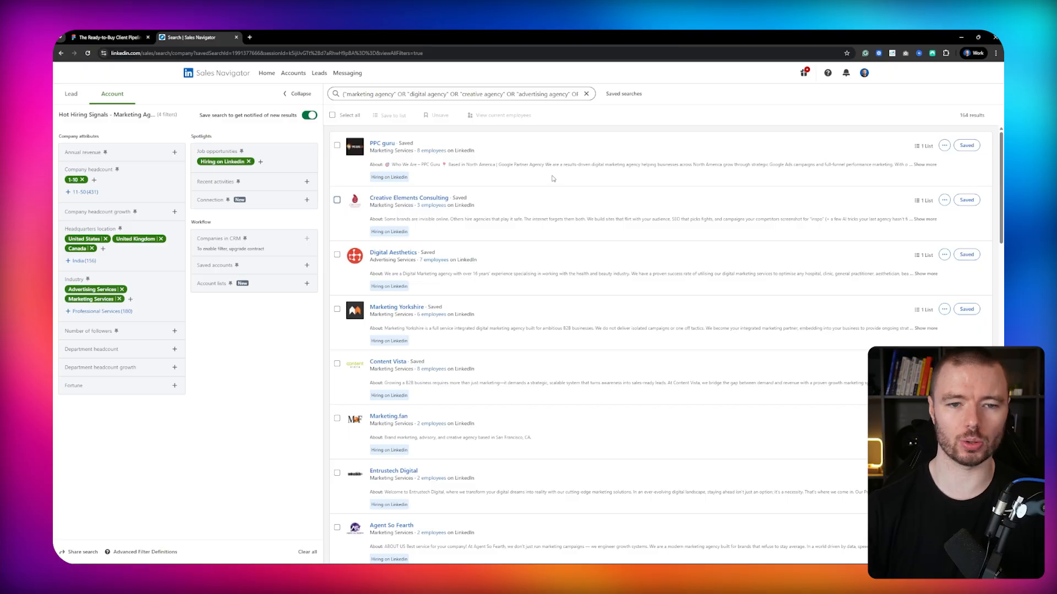
click(332, 116)
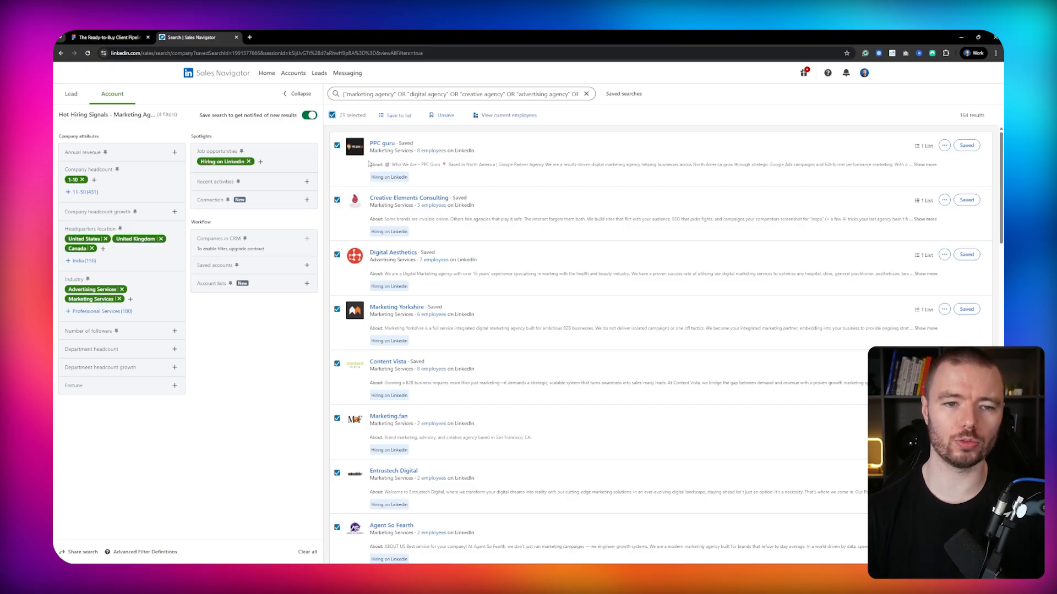
click(394, 117)
scroll(397, 201, down, 1)
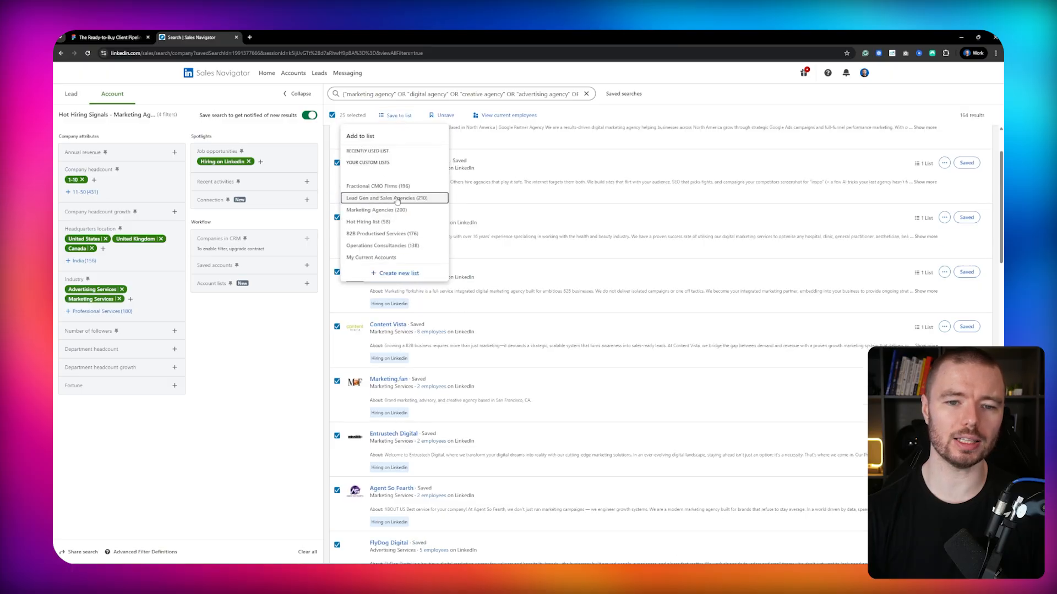
scroll(402, 215, up, 1)
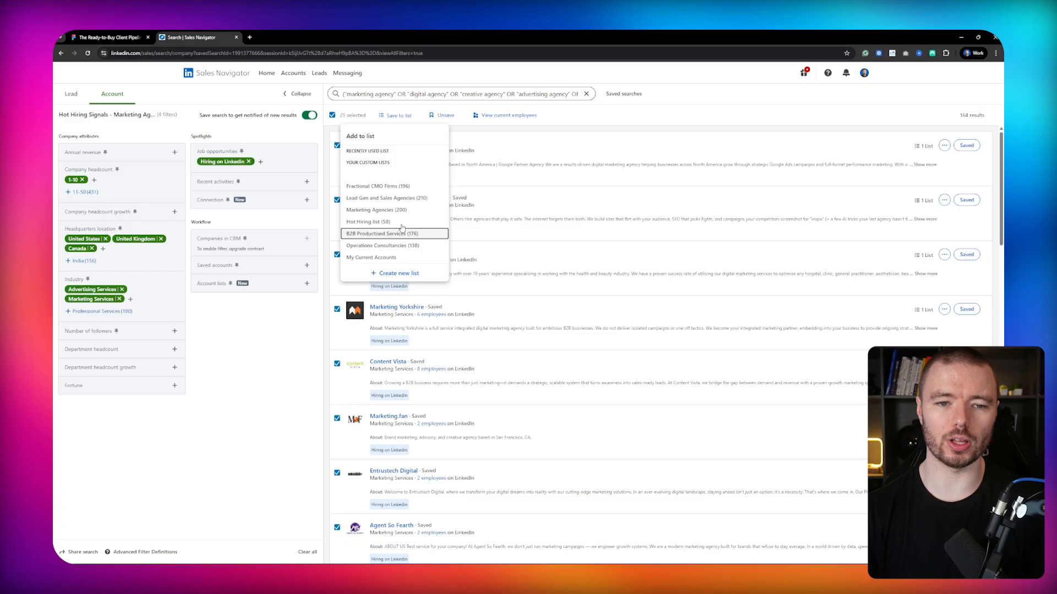
click(269, 369)
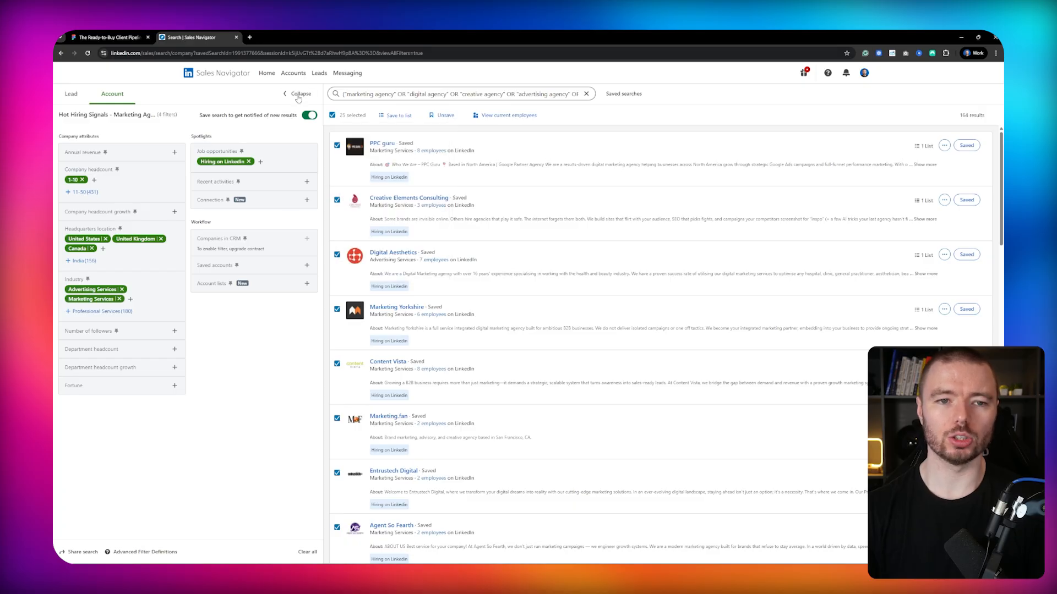
Open the account lists overview.
click(291, 73)
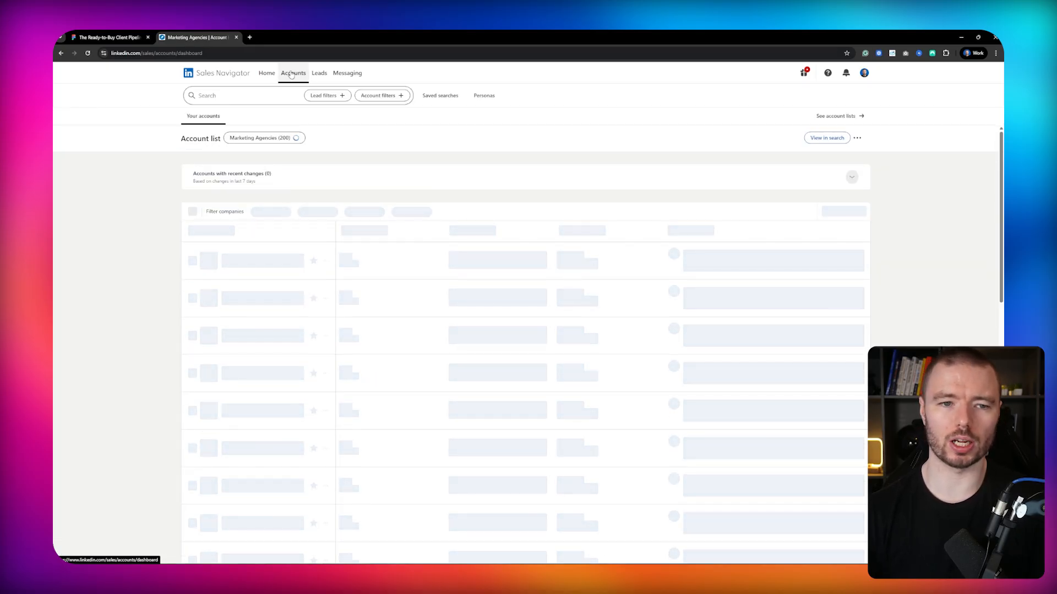
click(851, 116)
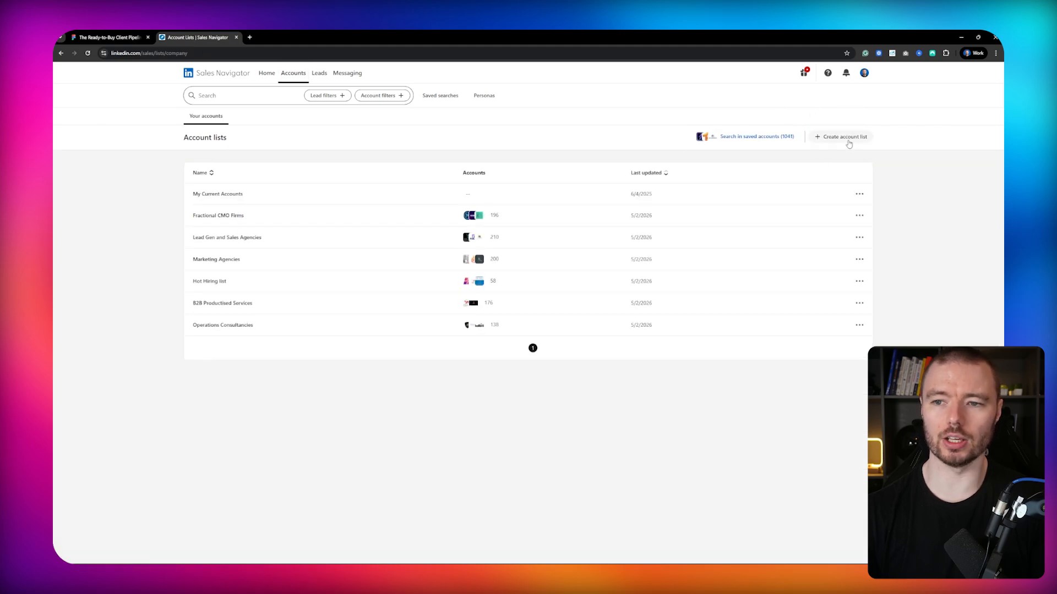
click(839, 137)
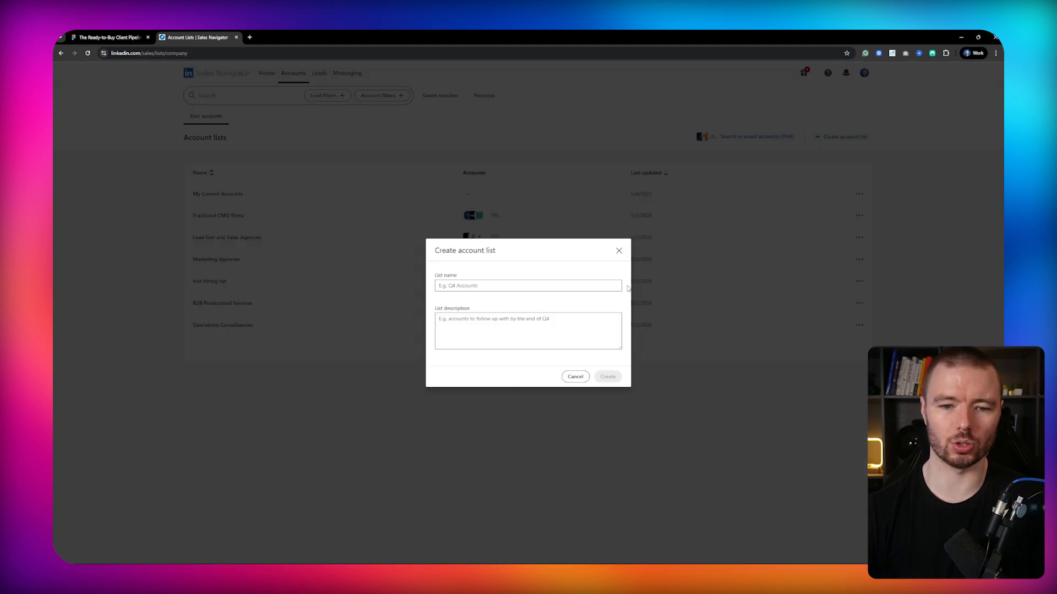
click(528, 281)
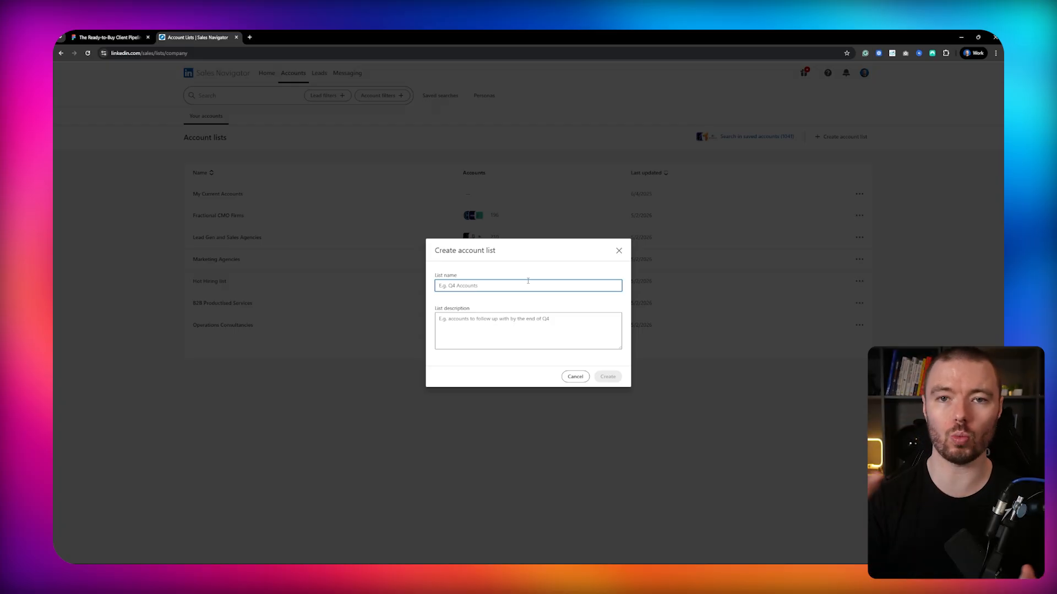
click(487, 154)
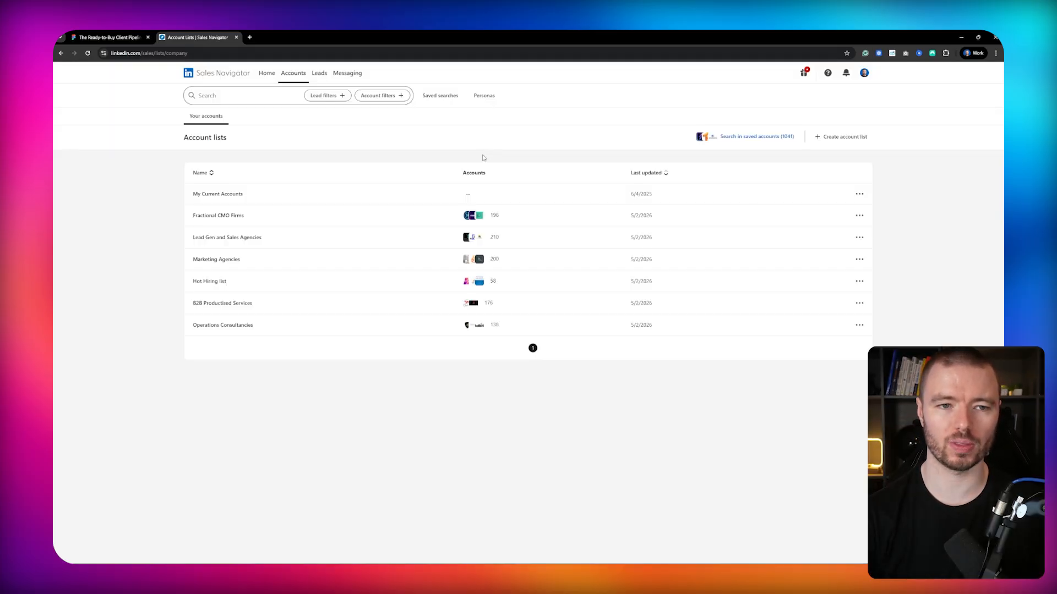
Switch to the pipeline whiteboard and draw a checkmark beside the Accounts box.
click(107, 34)
drag(688, 196, 608, 203)
scroll(601, 197, up, 5)
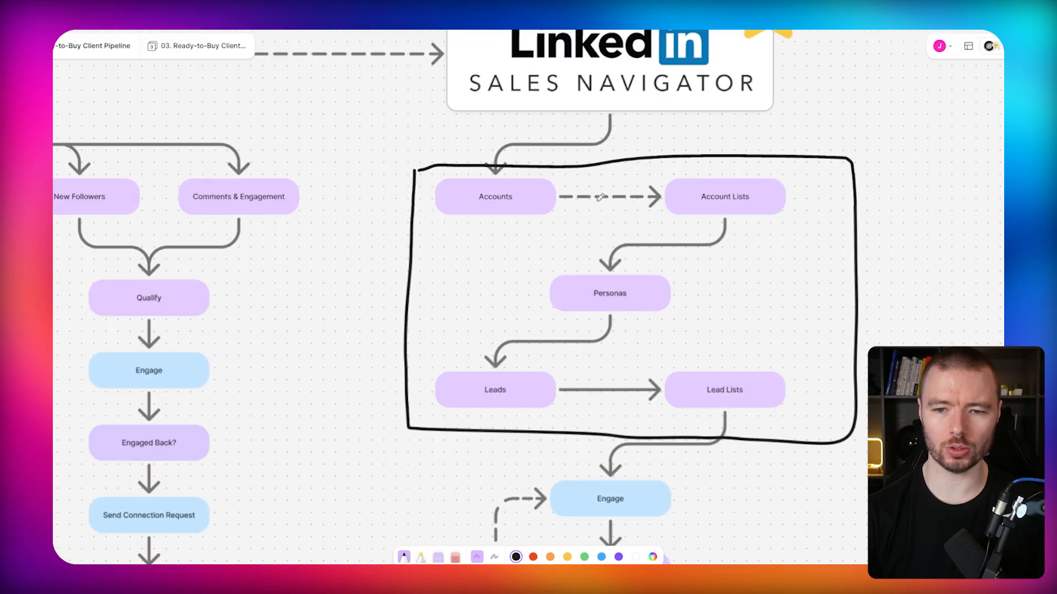
mouse_move(543, 201)
mouse_down()
mouse_move(546, 209)
mouse_move(595, 186)
mouse_up()
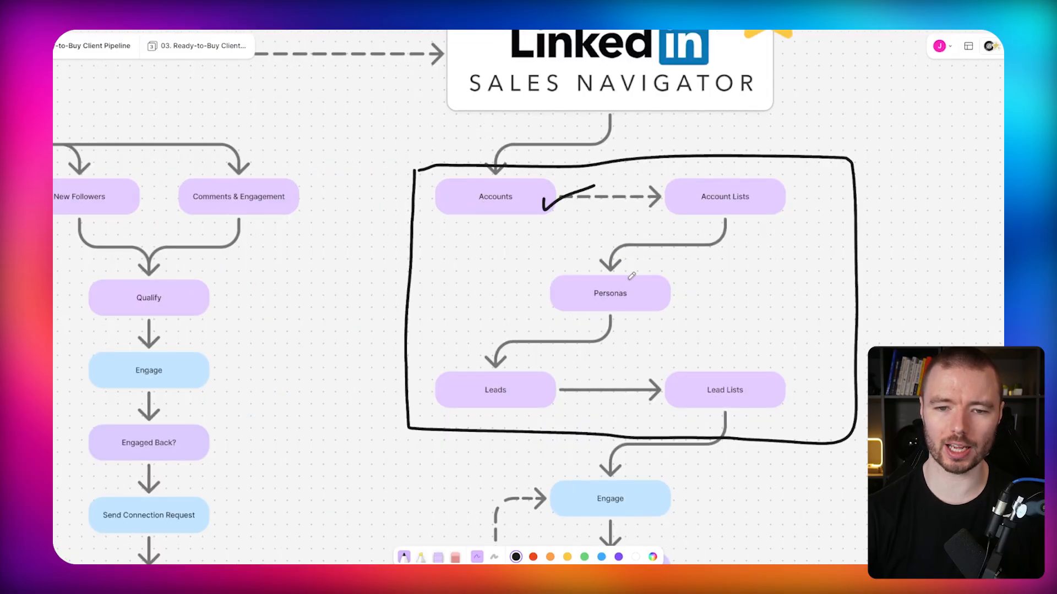
Draw a checkmark beside the Account Lists box on the whiteboard.
drag(632, 275, 471, 266)
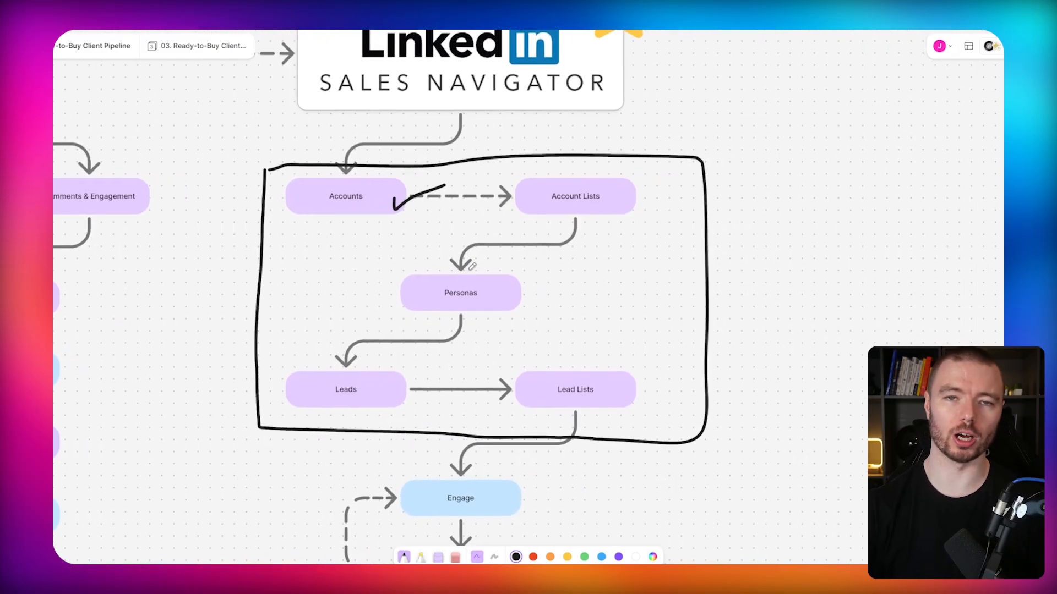
scroll(471, 266, right, 2)
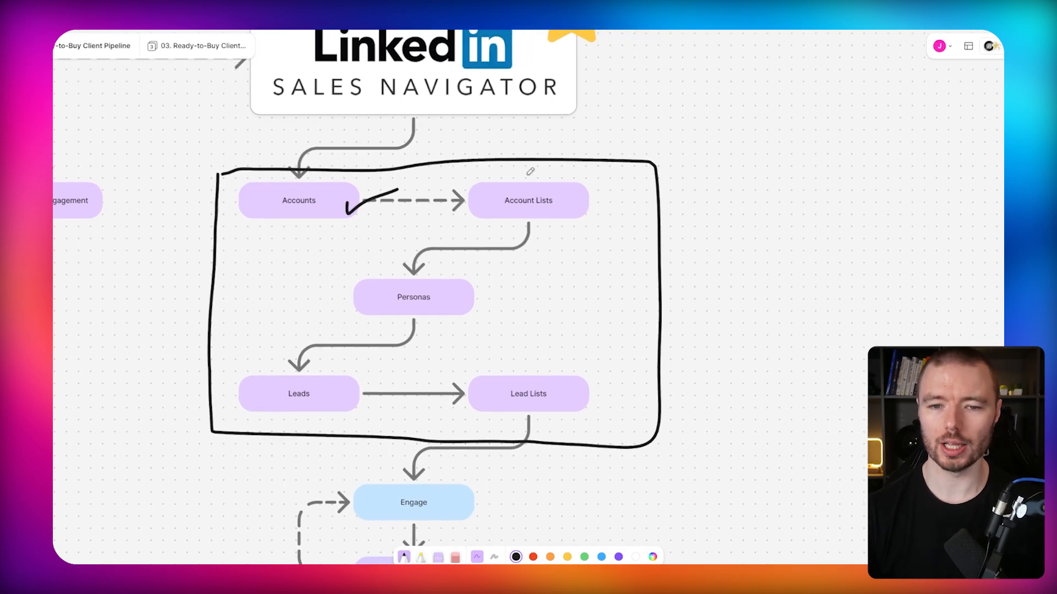
drag(568, 208, 624, 184)
scroll(583, 313, left, 3)
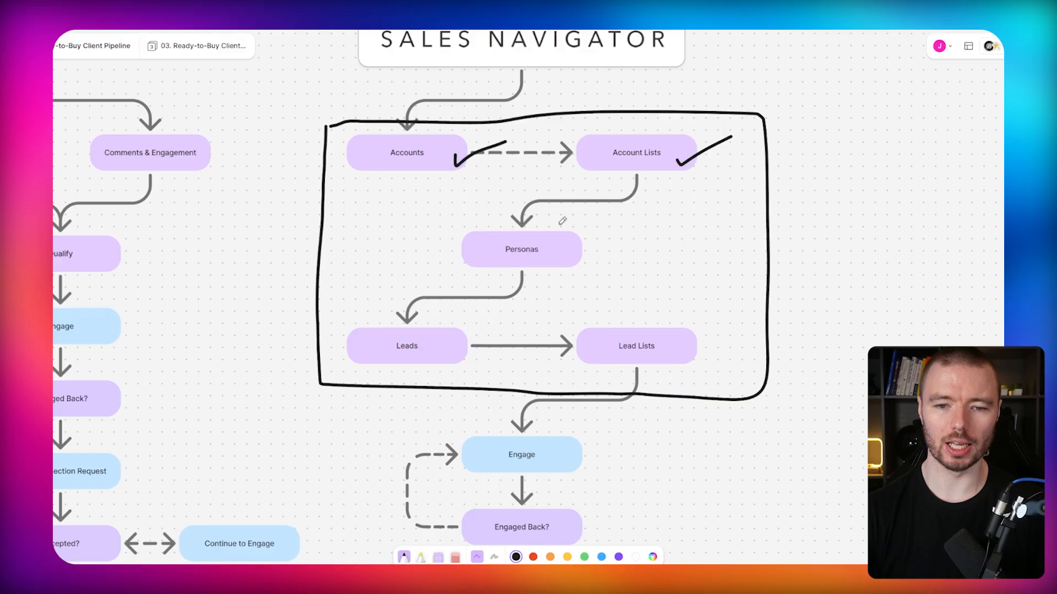
scroll(579, 266, left, 2)
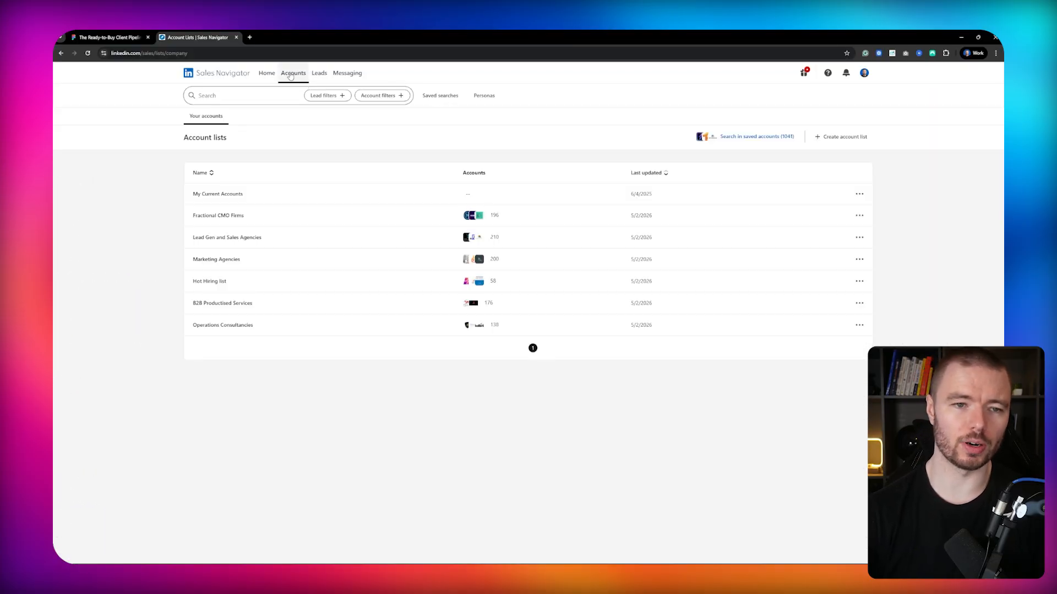
Open the Sales Navigator home page and view the Agency Founder persona's settings.
click(272, 75)
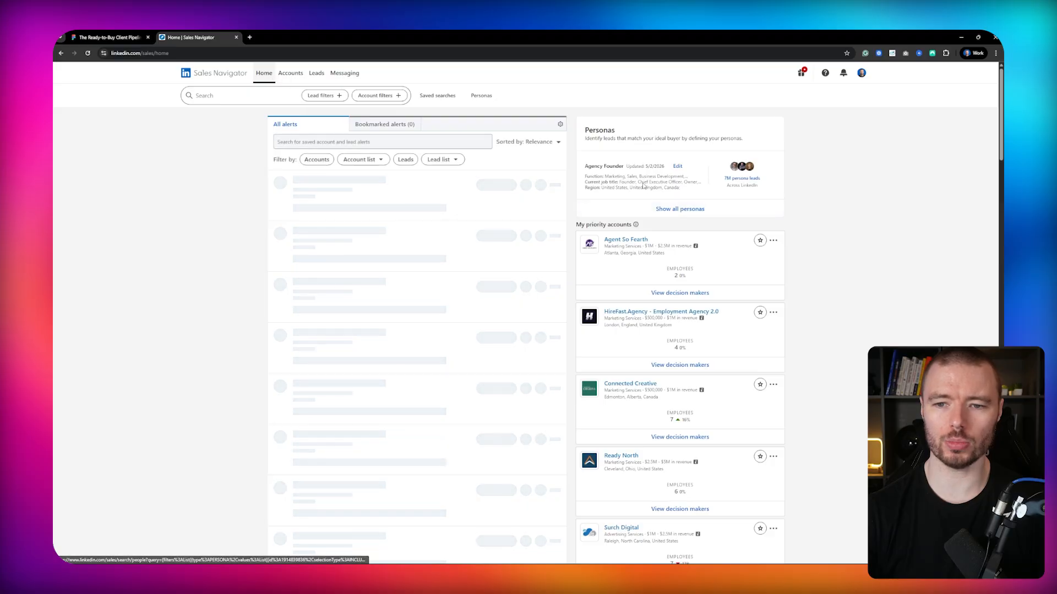
click(687, 210)
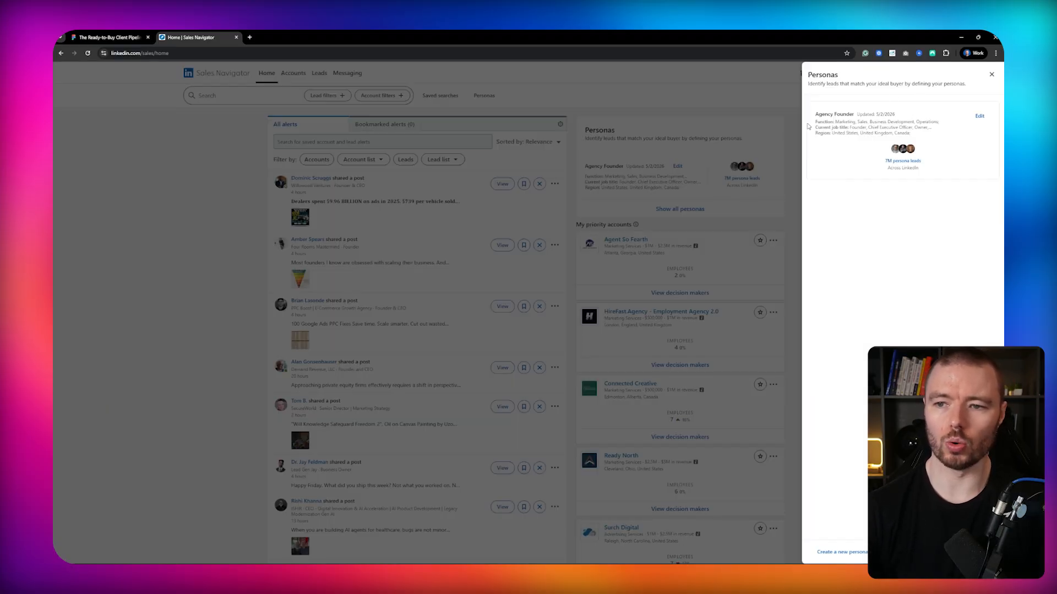
click(981, 117)
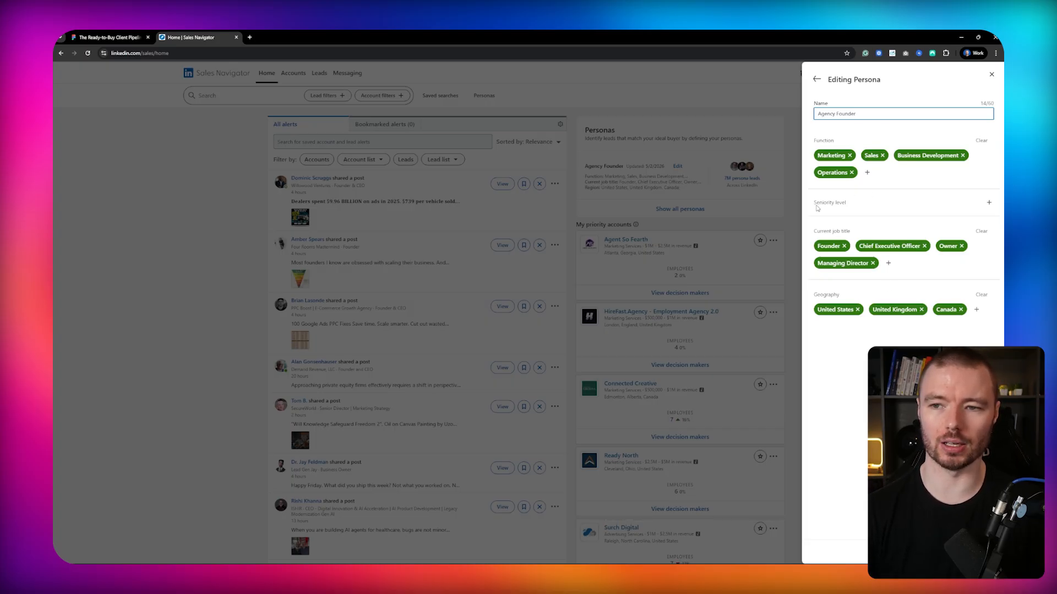
click(743, 104)
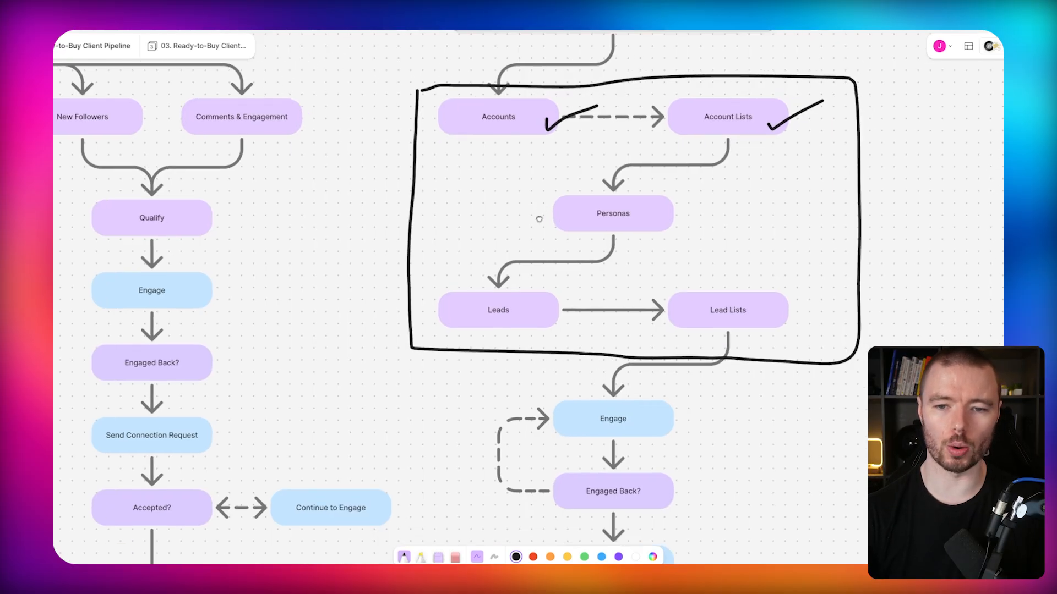
Draw a checkmark beside the Personas box on the whiteboard.
scroll(539, 218, right, 2)
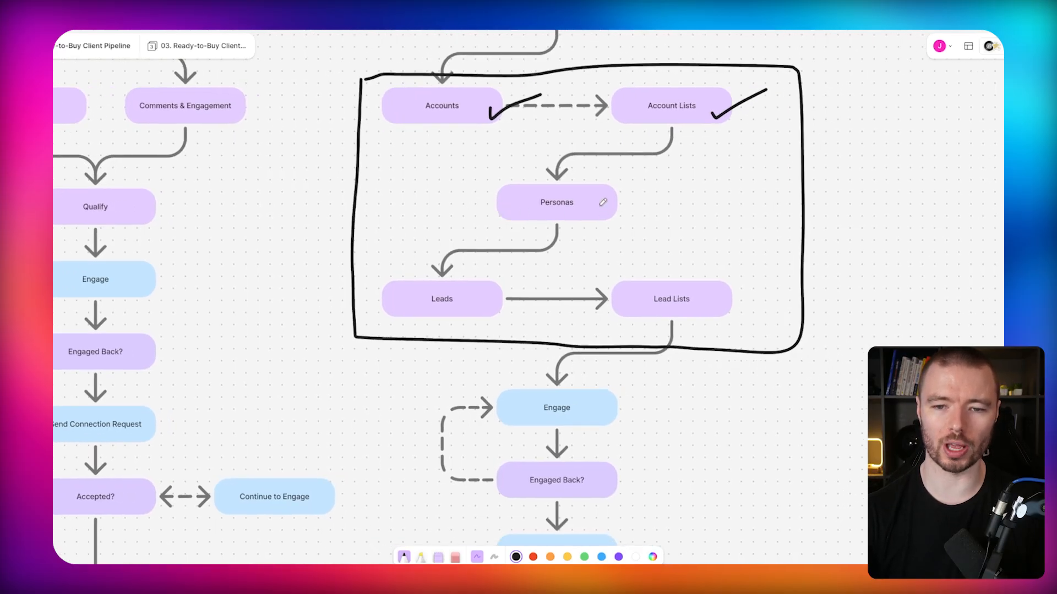
drag(596, 208, 687, 170)
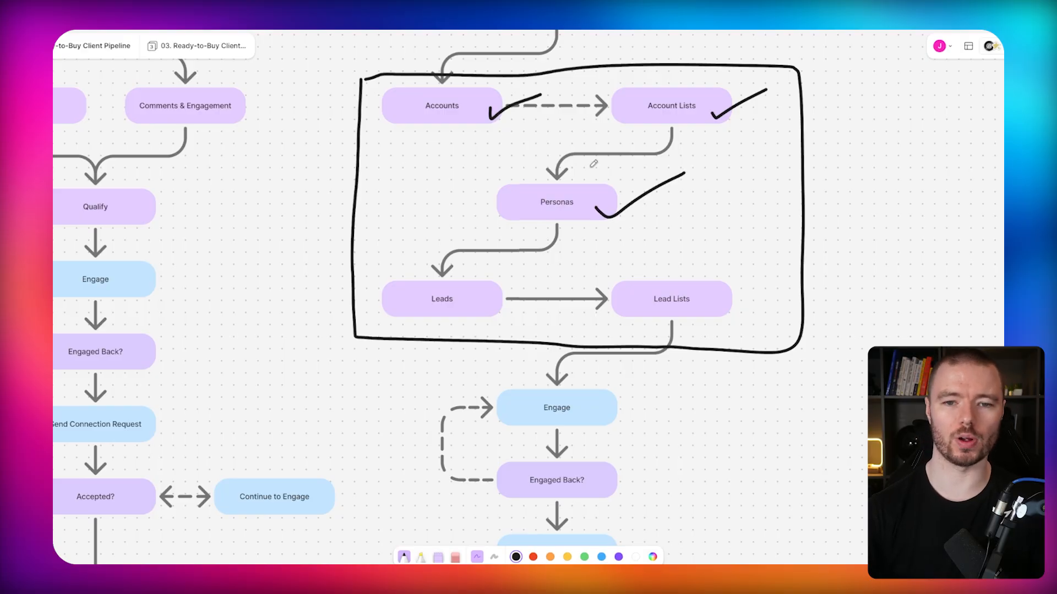
scroll(585, 226, down, 2)
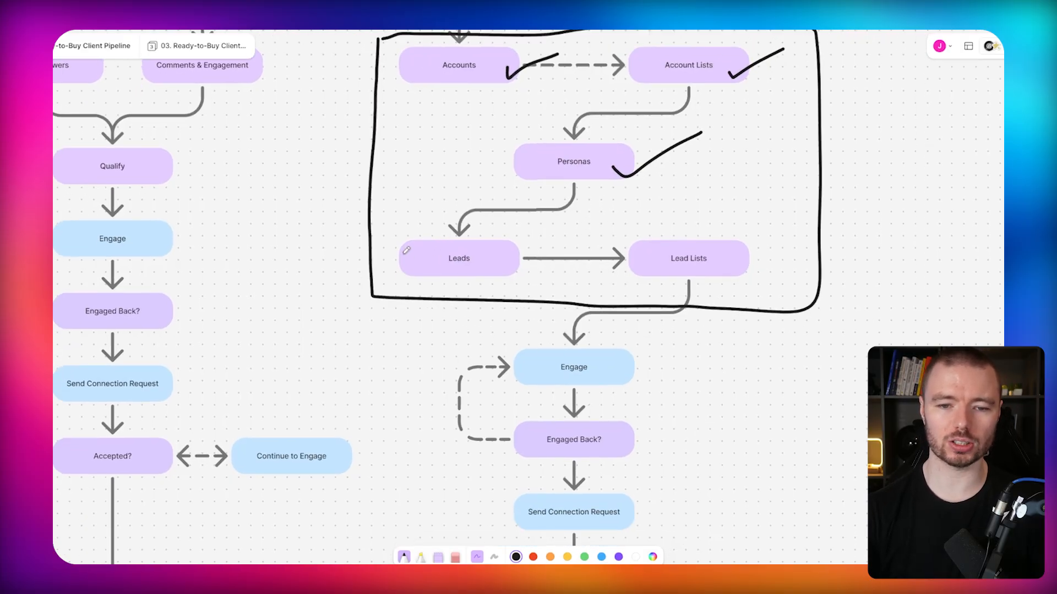
scroll(566, 241, down, 1)
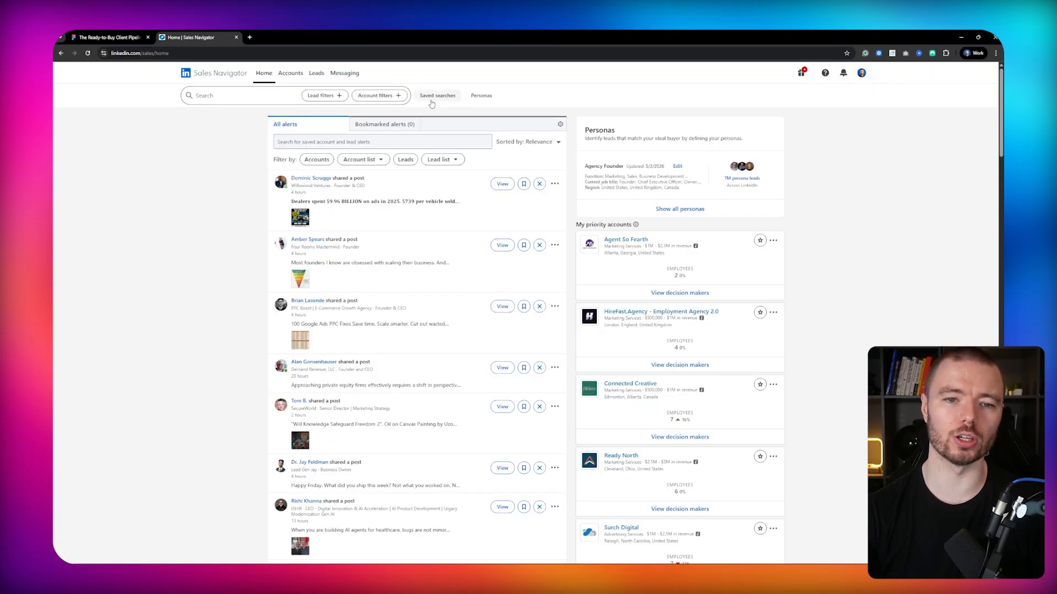
Open the lead search filters and browse the lists offered in the Account lists filter.
click(321, 96)
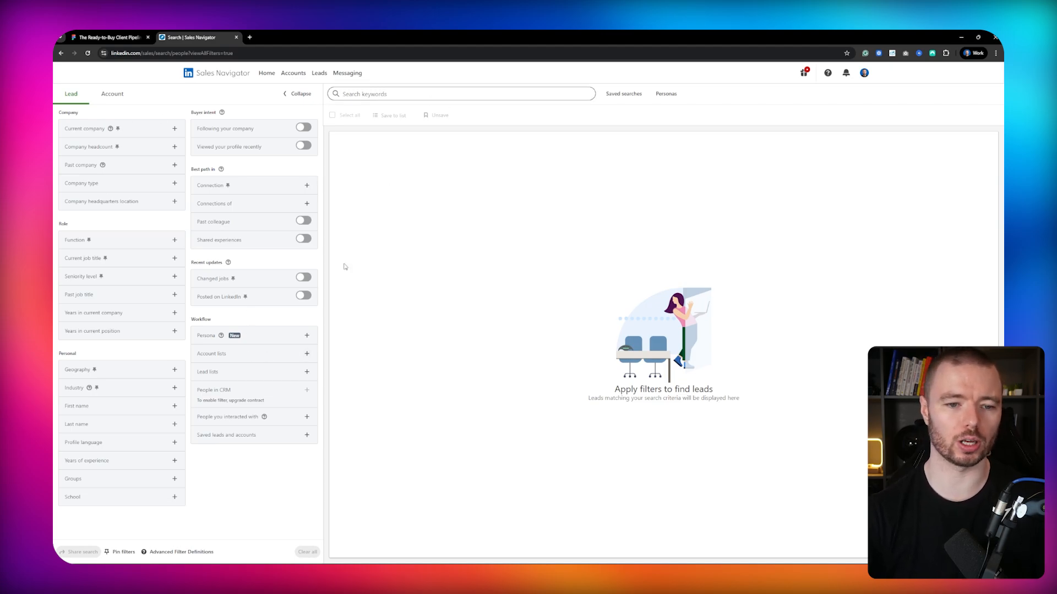
click(228, 357)
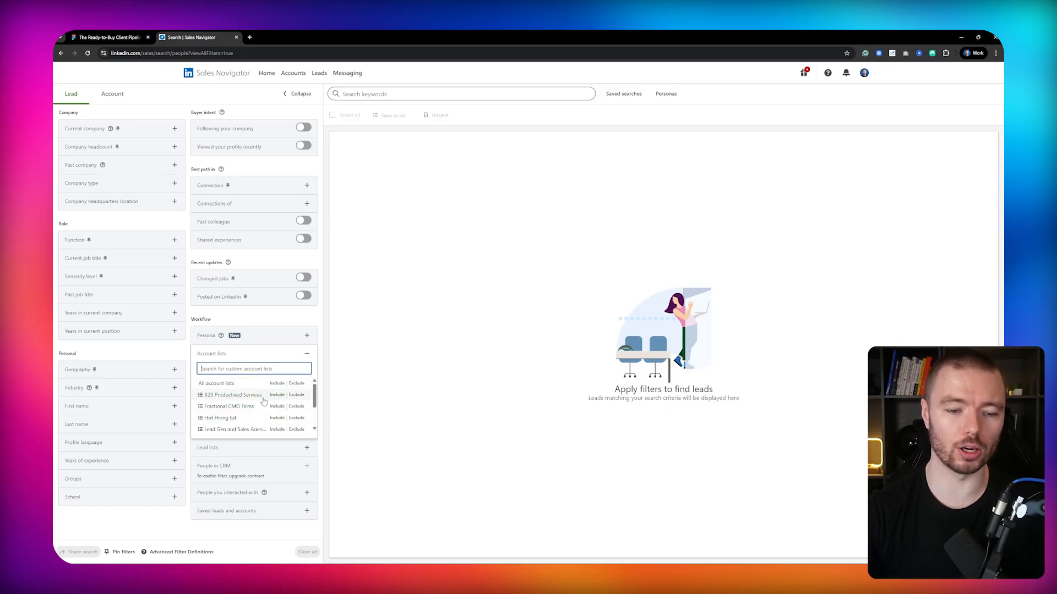
scroll(243, 406, down, 2)
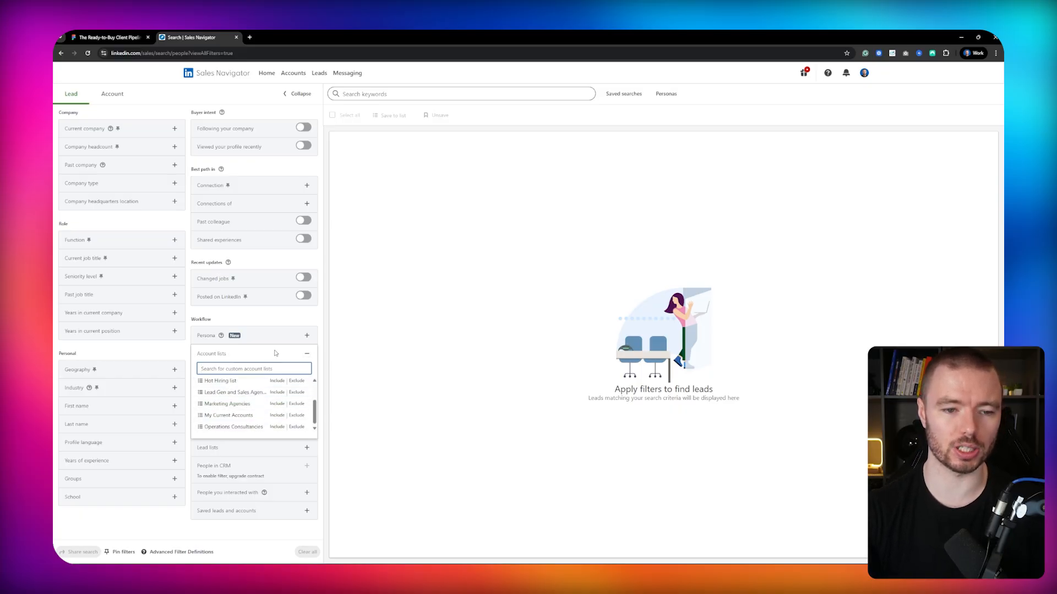
click(306, 353)
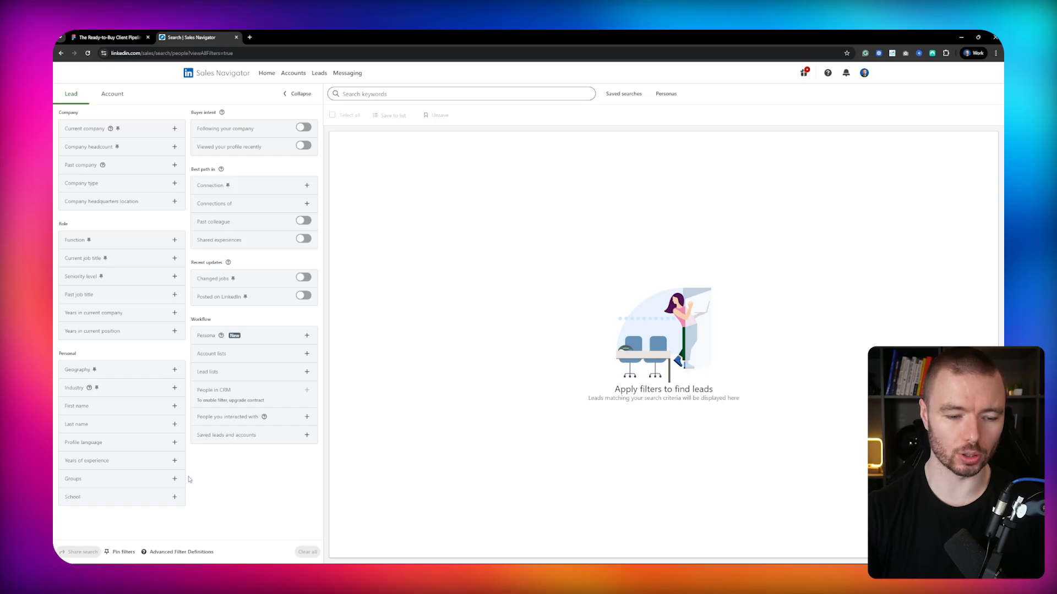
Load the saved lead search Marketing Agencies Founders - Active 2nd Degree and review its Account lists and Connection filters.
click(629, 97)
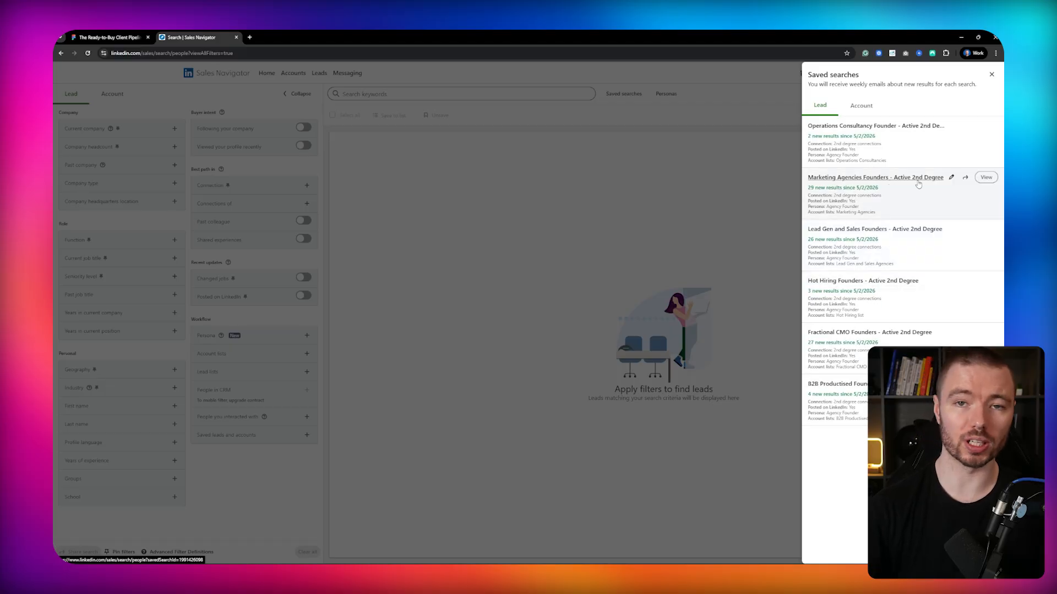
click(985, 178)
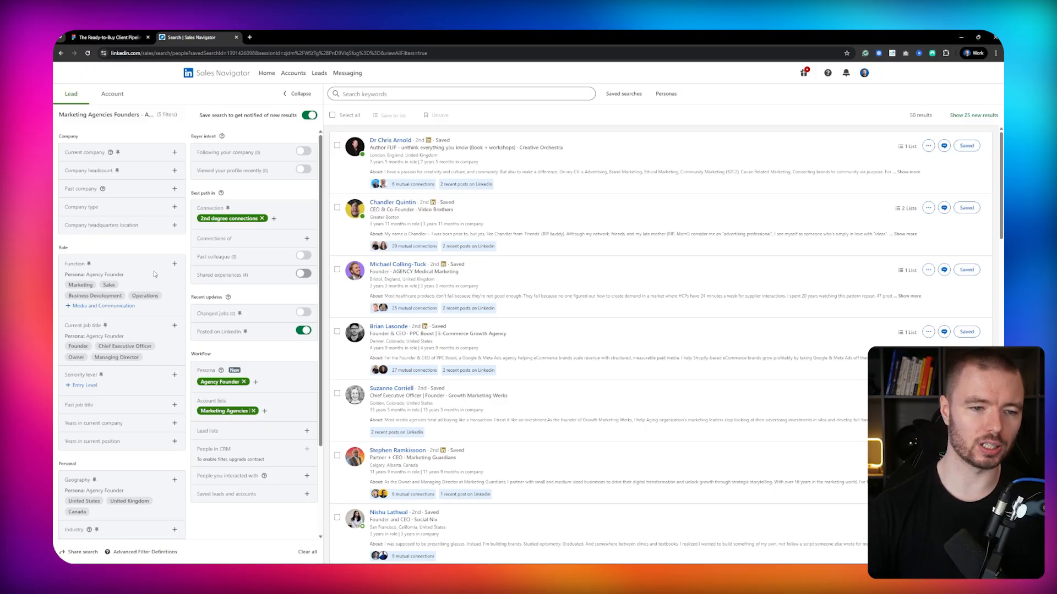
scroll(220, 330, down, 1)
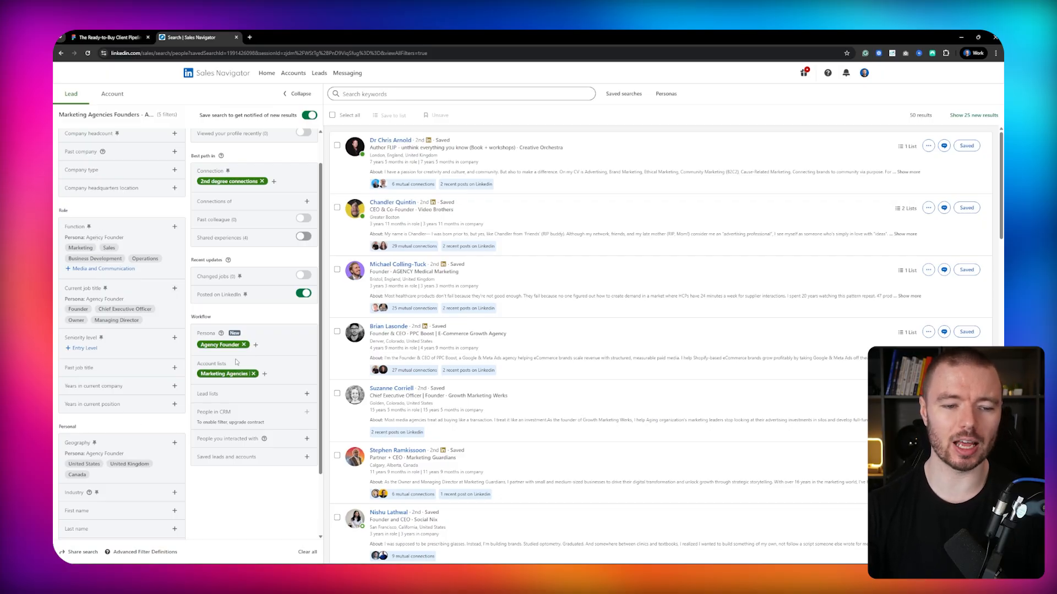
drag(197, 364, 234, 365)
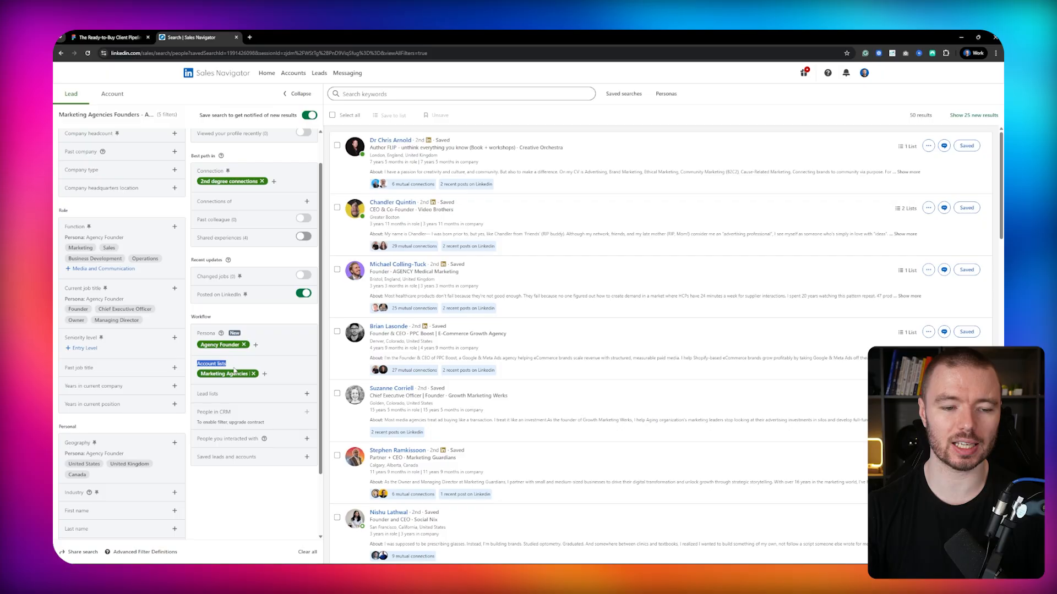
scroll(235, 364, up, 1)
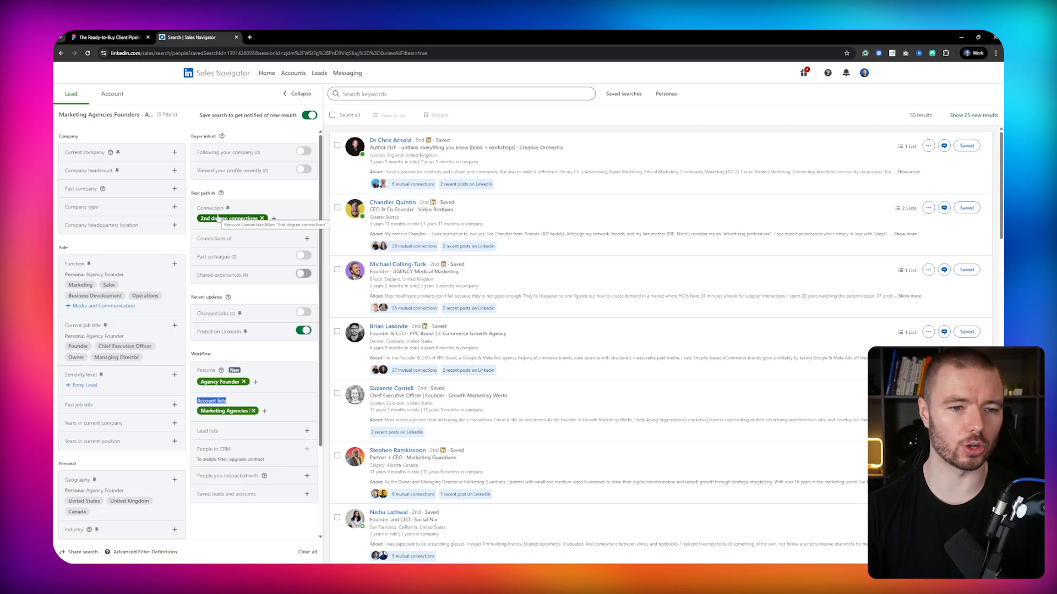
drag(196, 207, 226, 215)
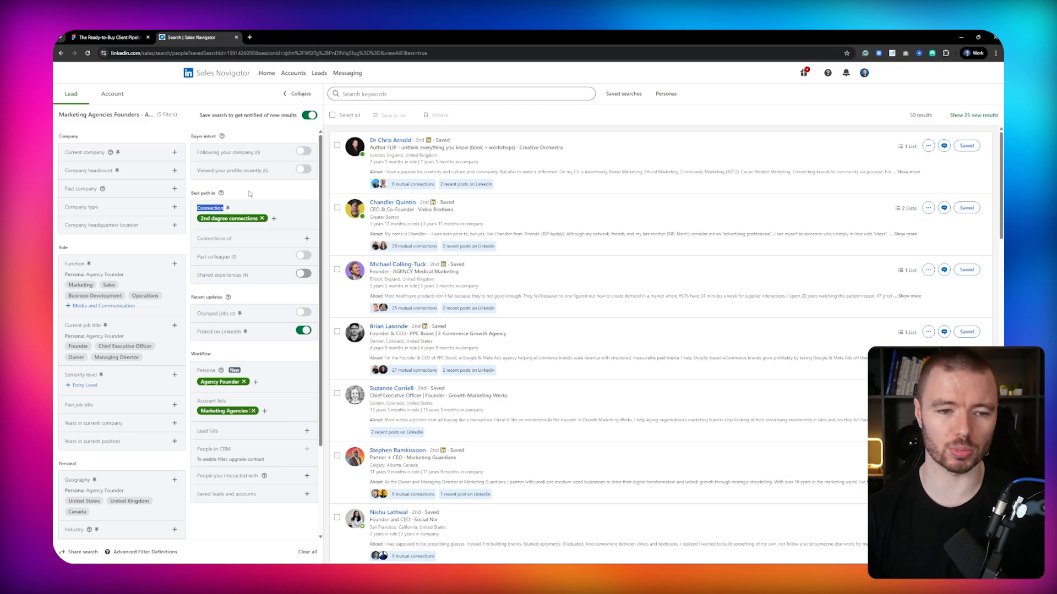
scroll(252, 193, down, 1)
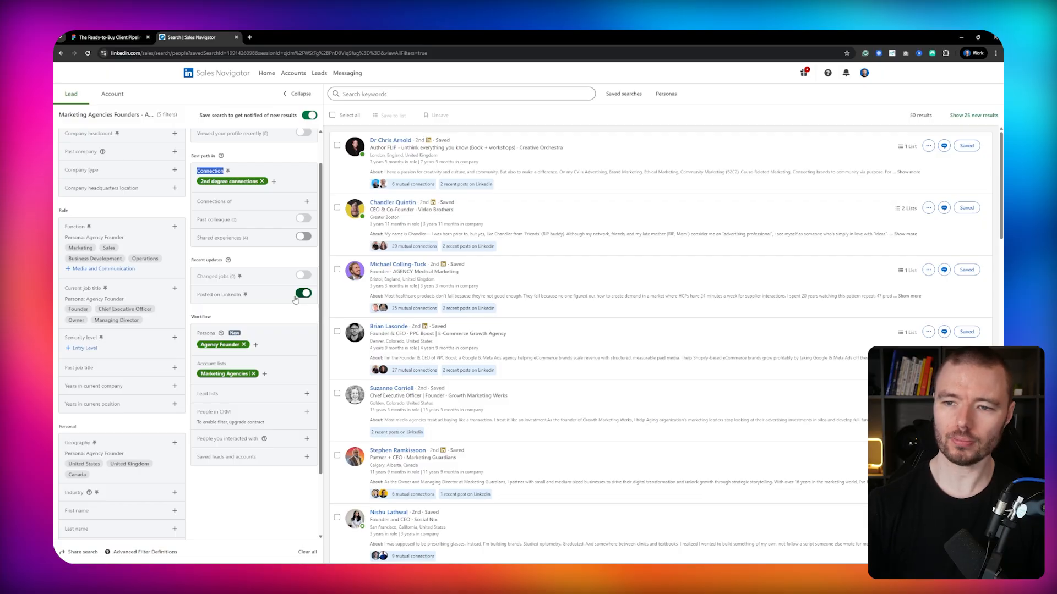
Show only the 25 new results and select all leads on the page.
click(973, 115)
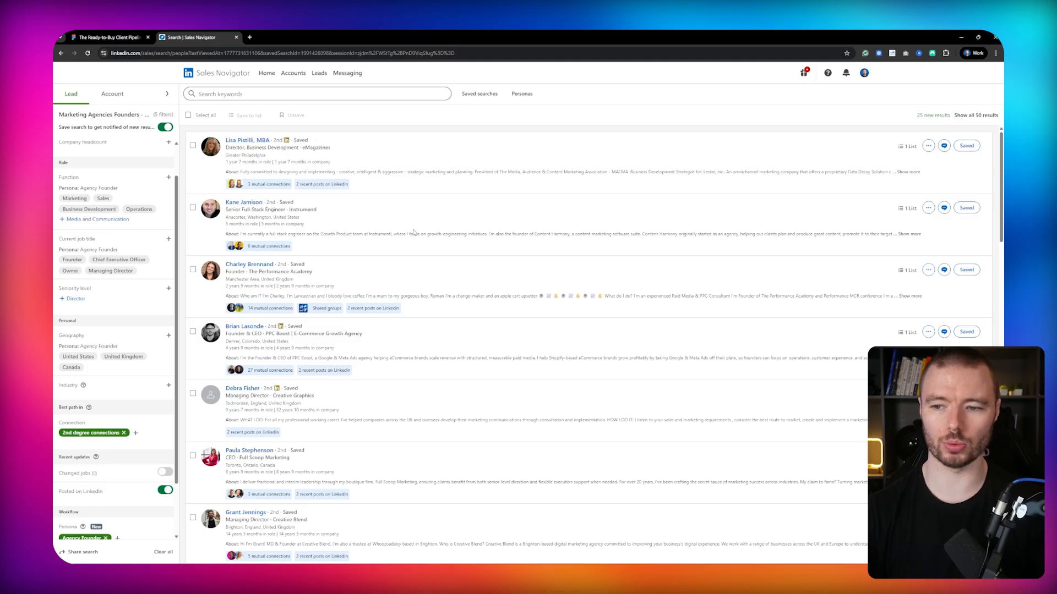
click(188, 115)
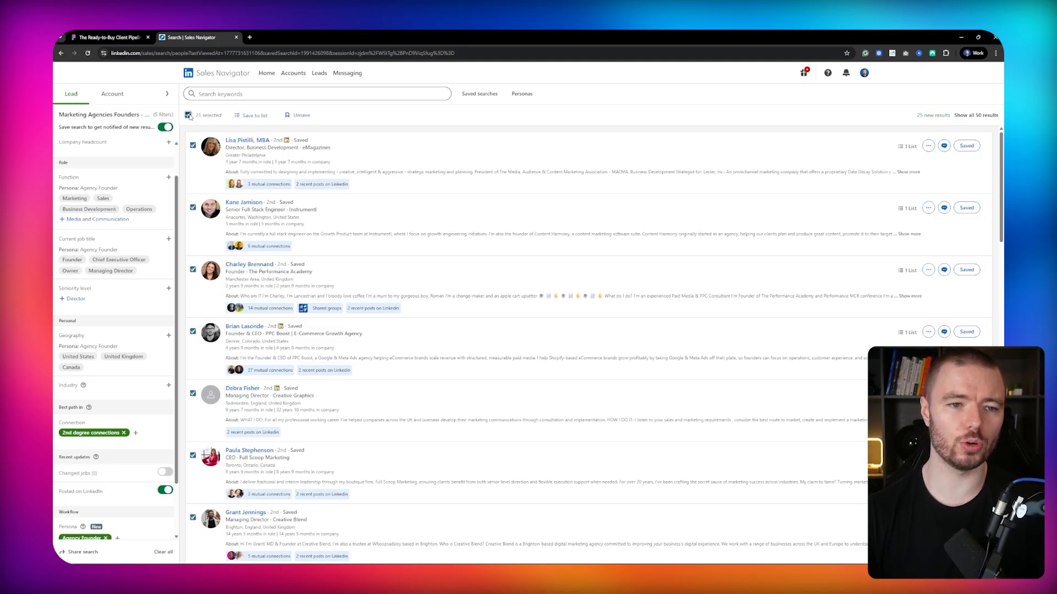
scroll(913, 225, down, 4)
scroll(913, 225, down, 2)
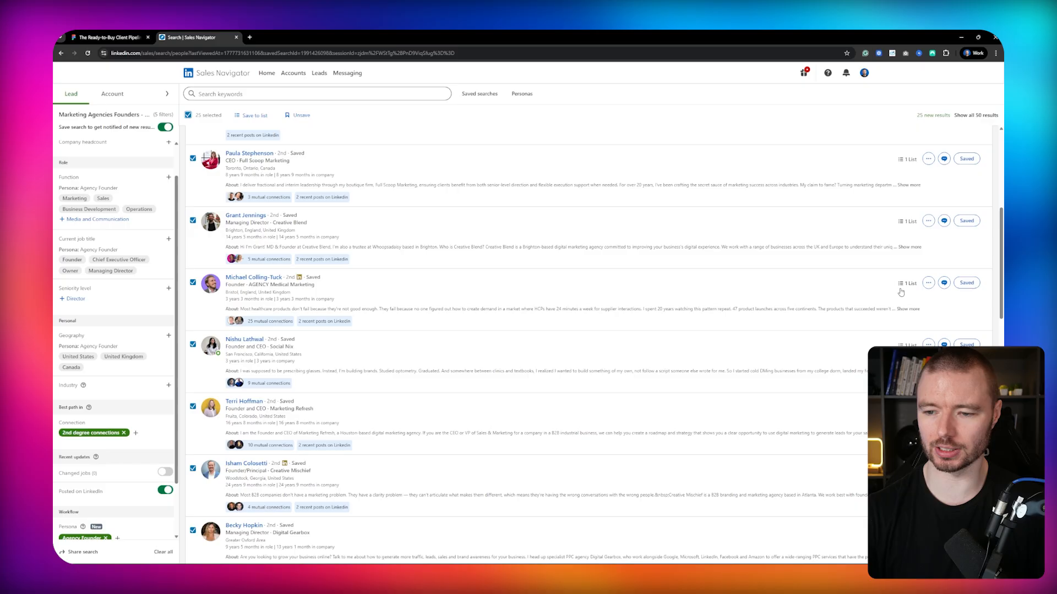
scroll(914, 327, down, 3)
scroll(914, 327, down, 8)
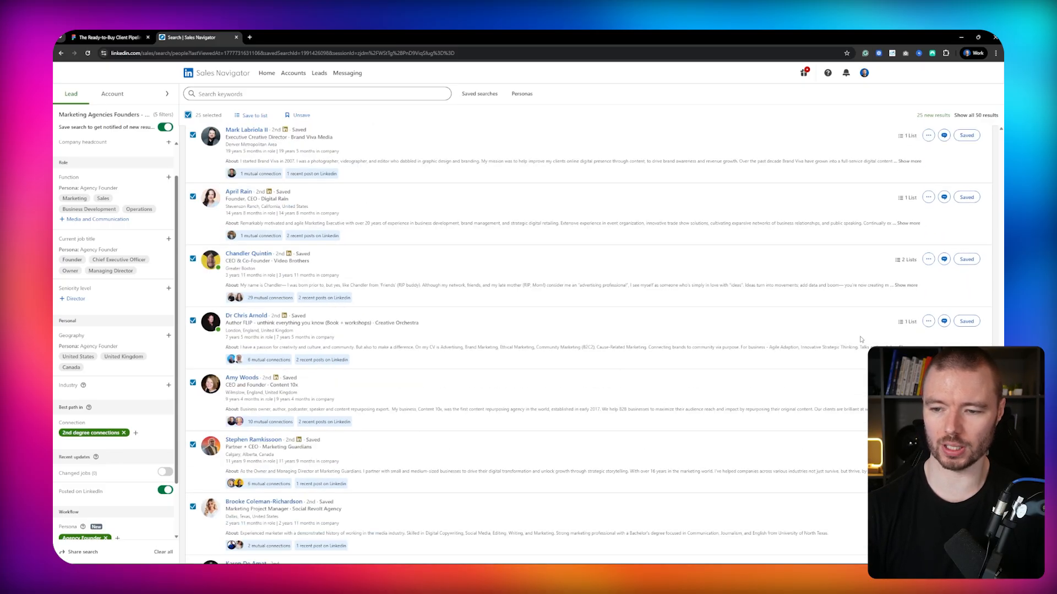
scroll(886, 322, down, 3)
scroll(588, 342, down, 1)
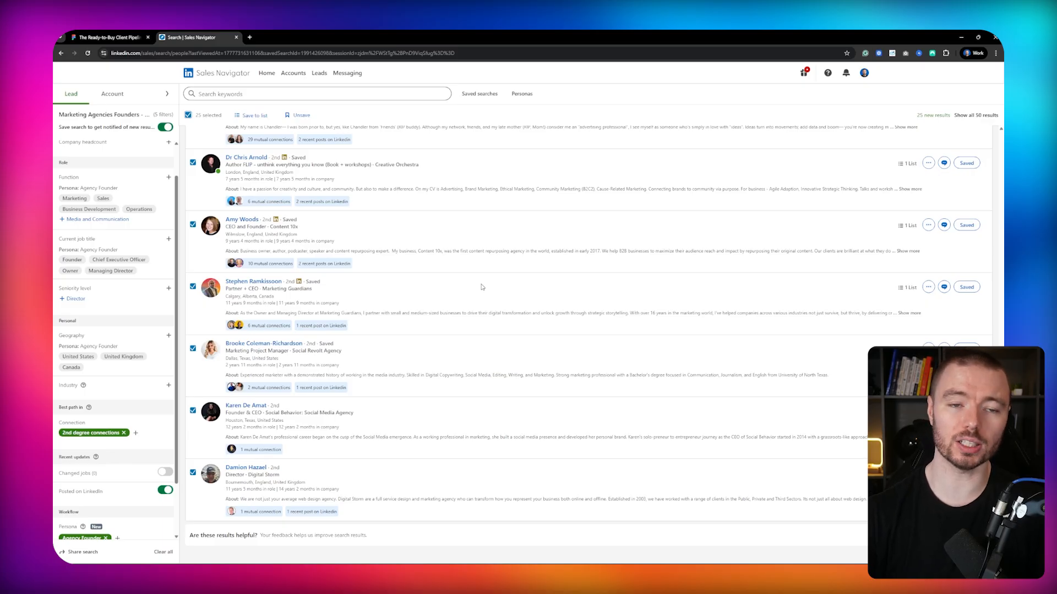
Review the custom lead lists available for saving the selected leads, then scroll through the search results.
click(247, 116)
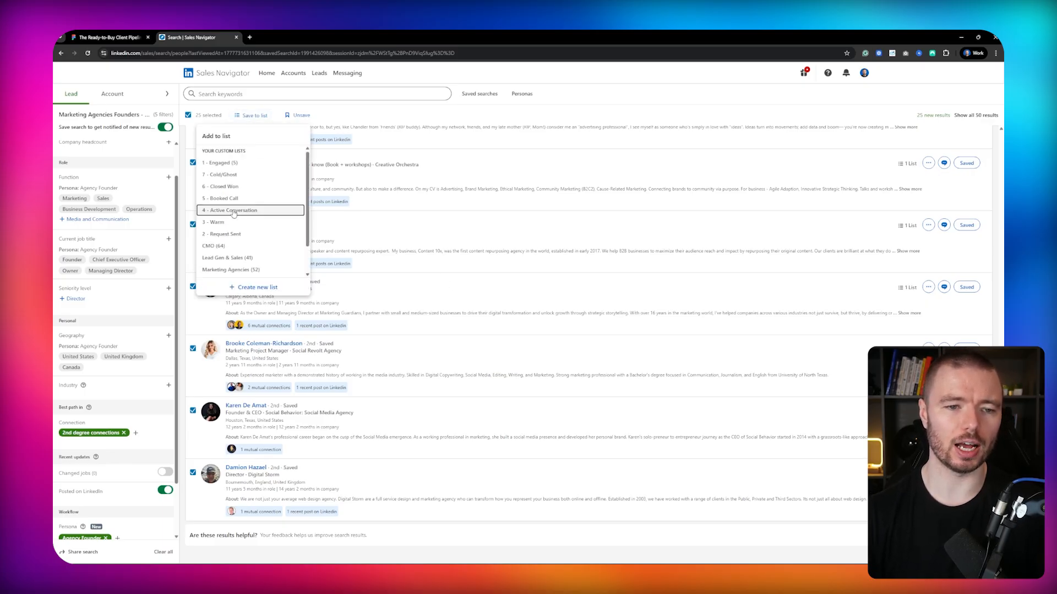
scroll(275, 220, down, 1)
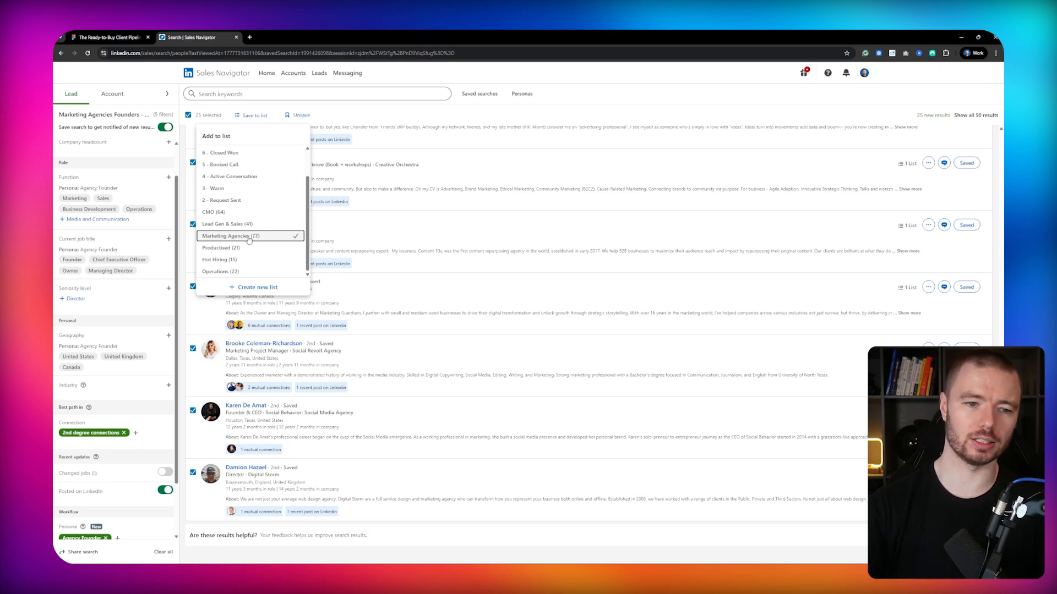
click(688, 96)
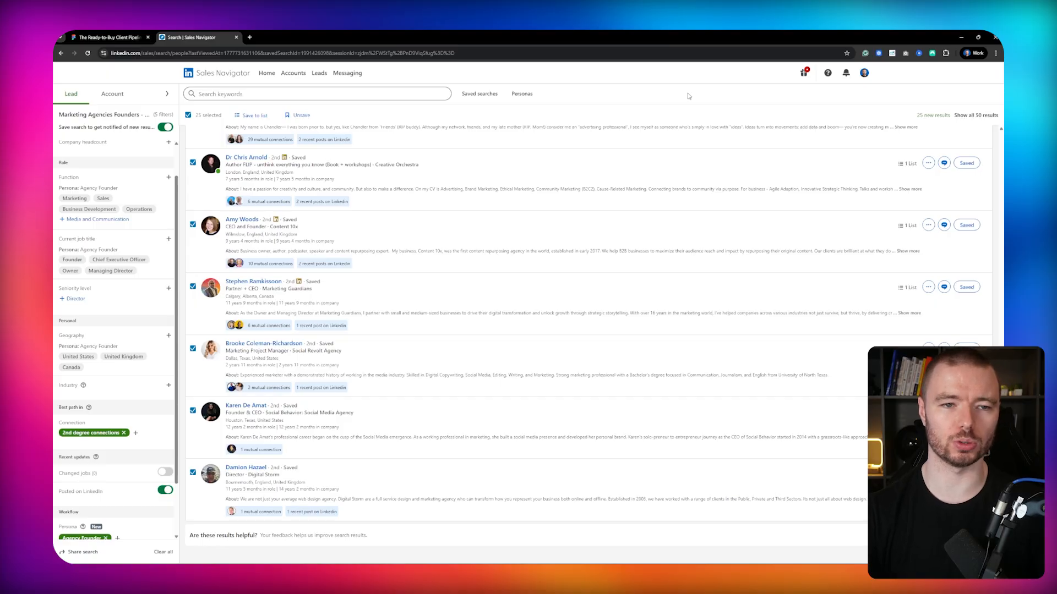
scroll(755, 325, down, 10)
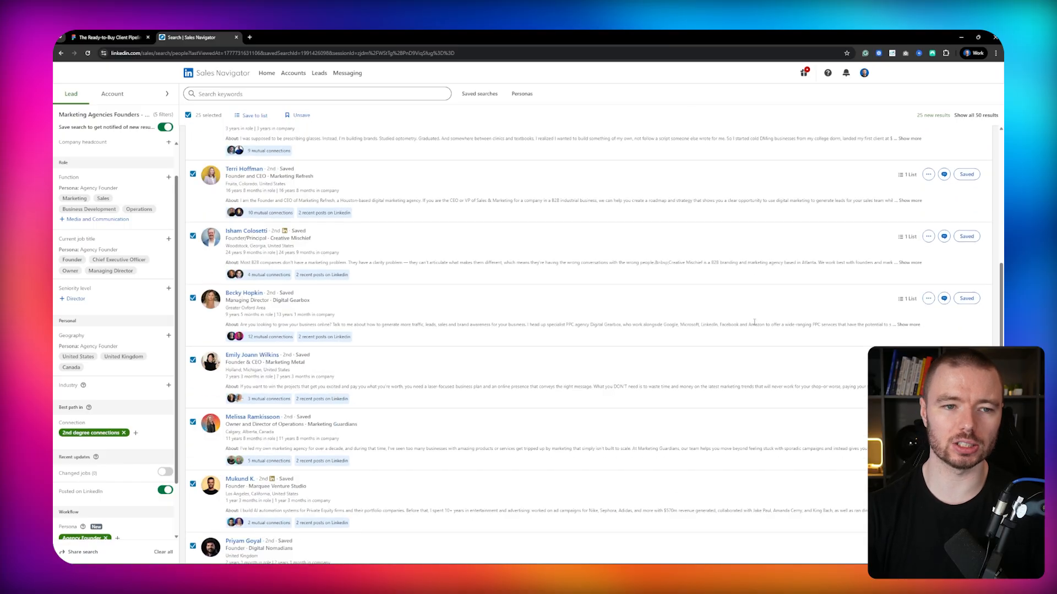
scroll(754, 322, up, 10)
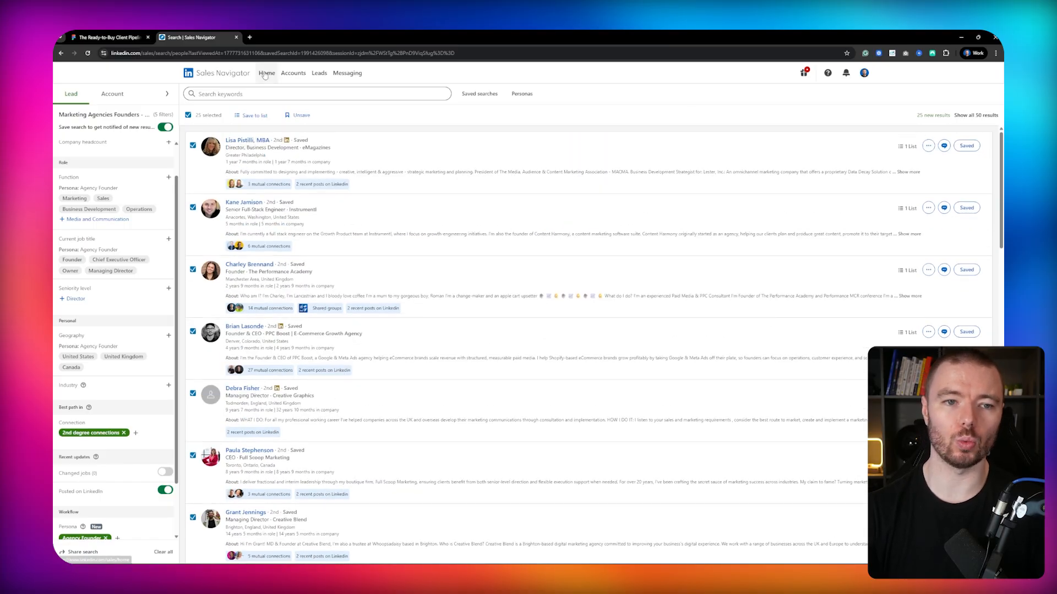
Go to the Sales Navigator home page and filter the alerts feed by the Marketing Agencies lead list.
click(264, 75)
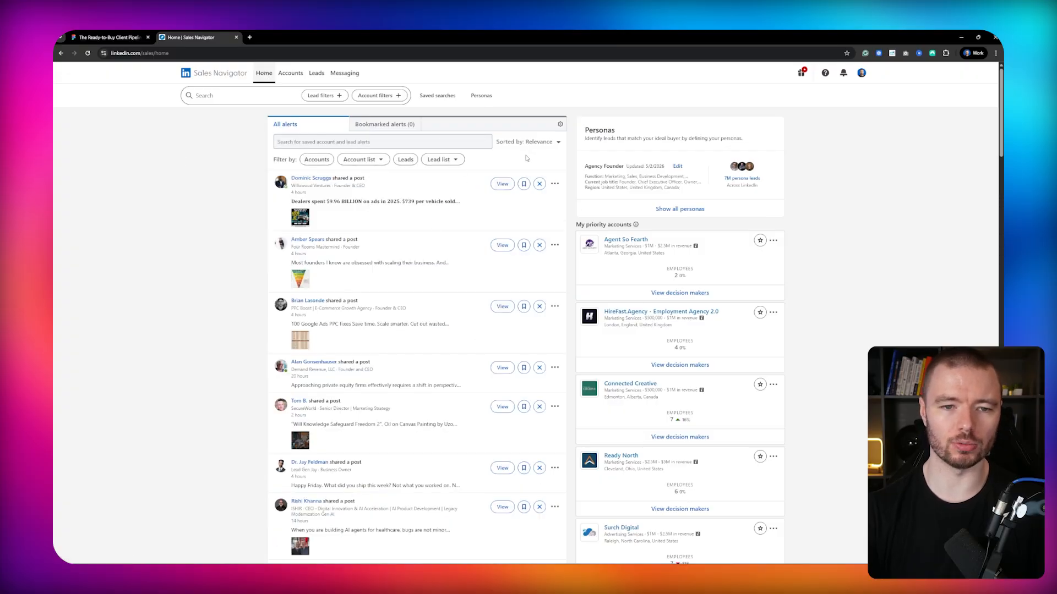
click(451, 161)
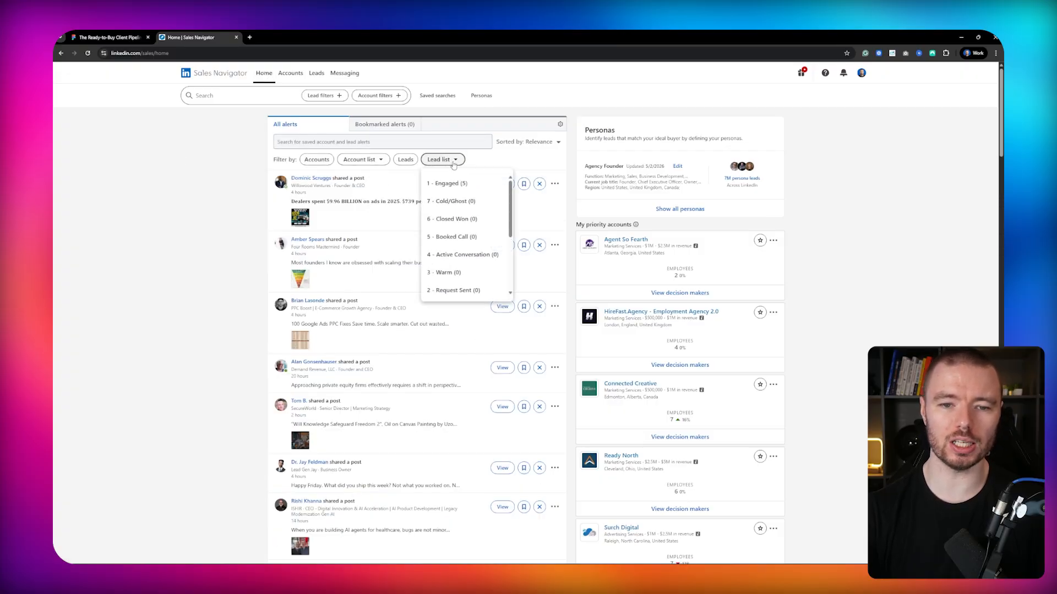
scroll(484, 231, down, 3)
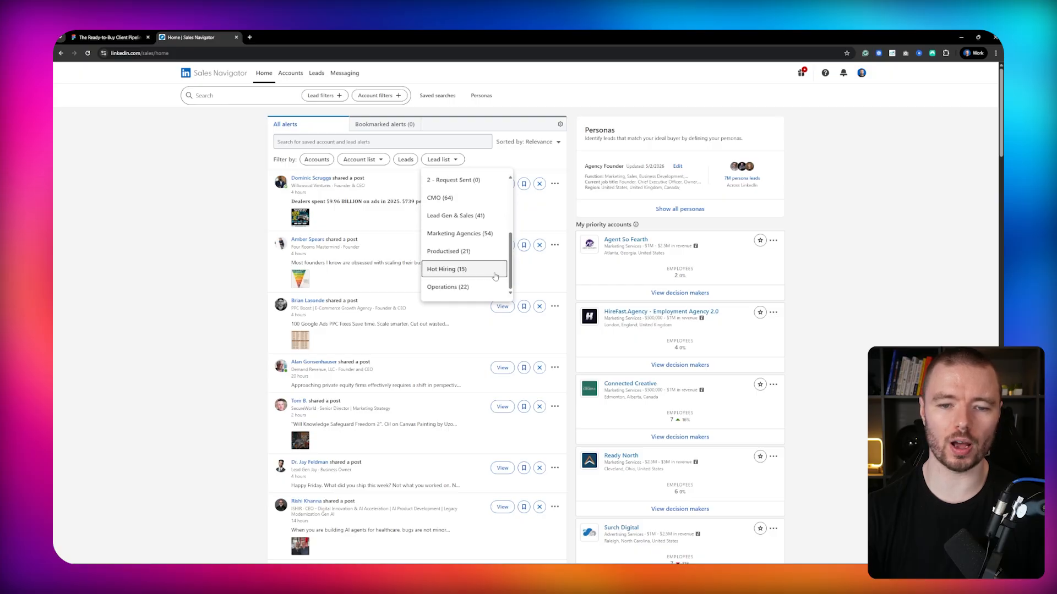
click(458, 234)
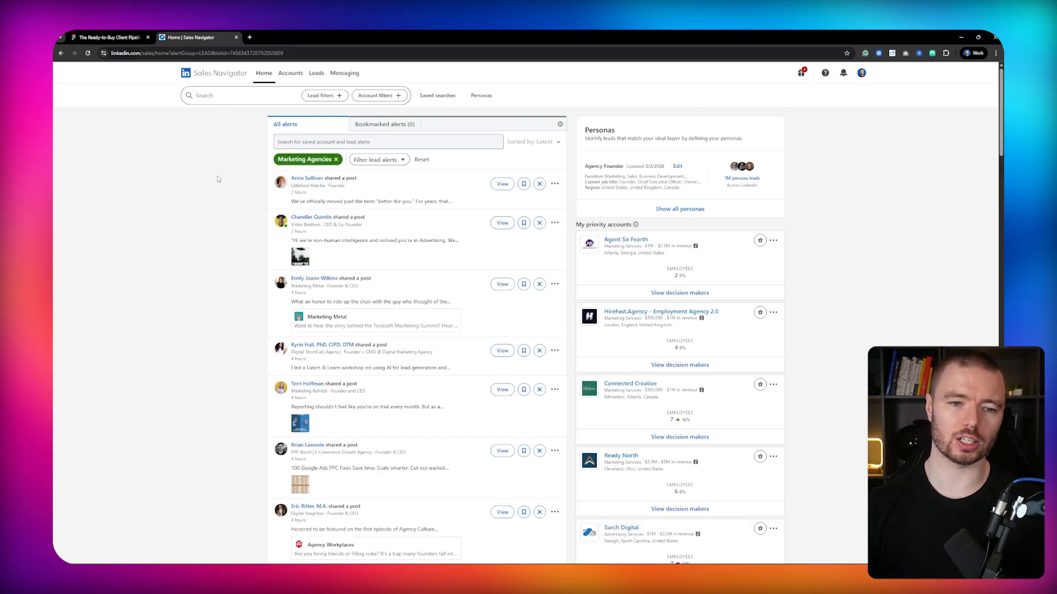
Scroll through the filtered lead alerts and open the first lead's profile, then return to the feed.
scroll(344, 190, down, 4)
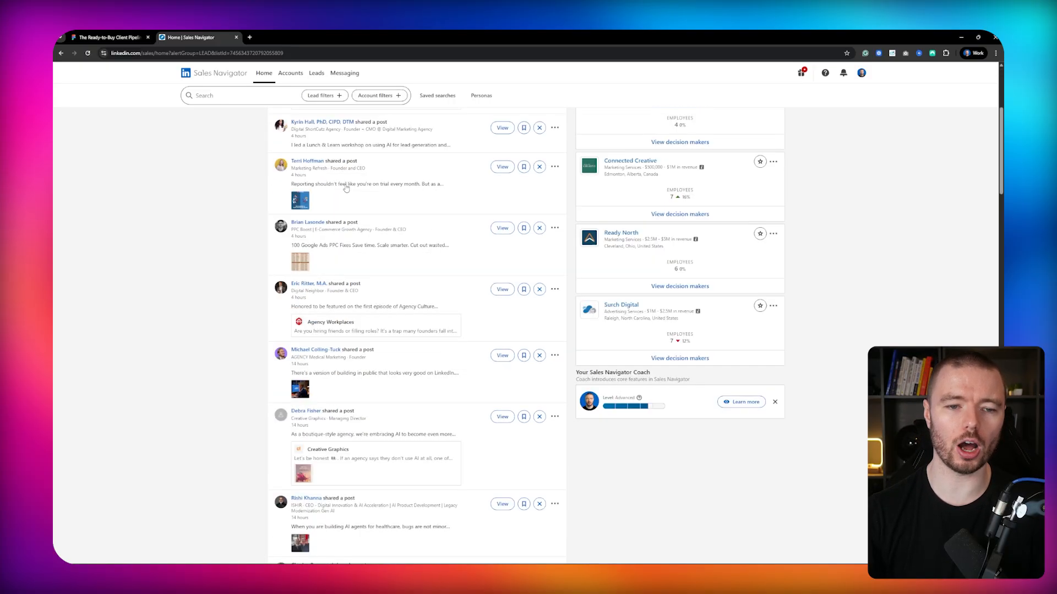
scroll(346, 189, down, 4)
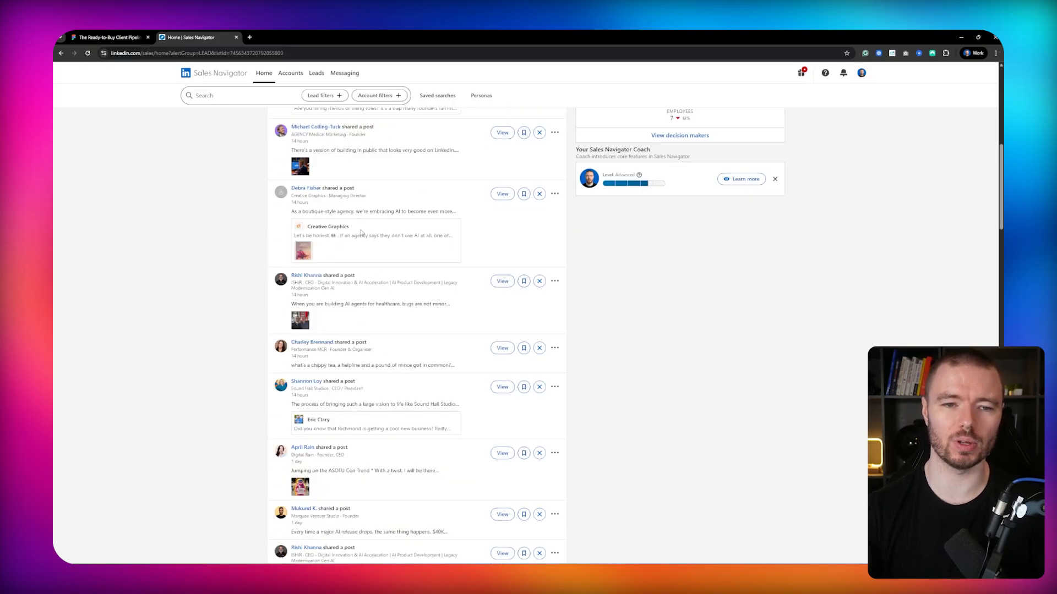
scroll(361, 233, up, 10)
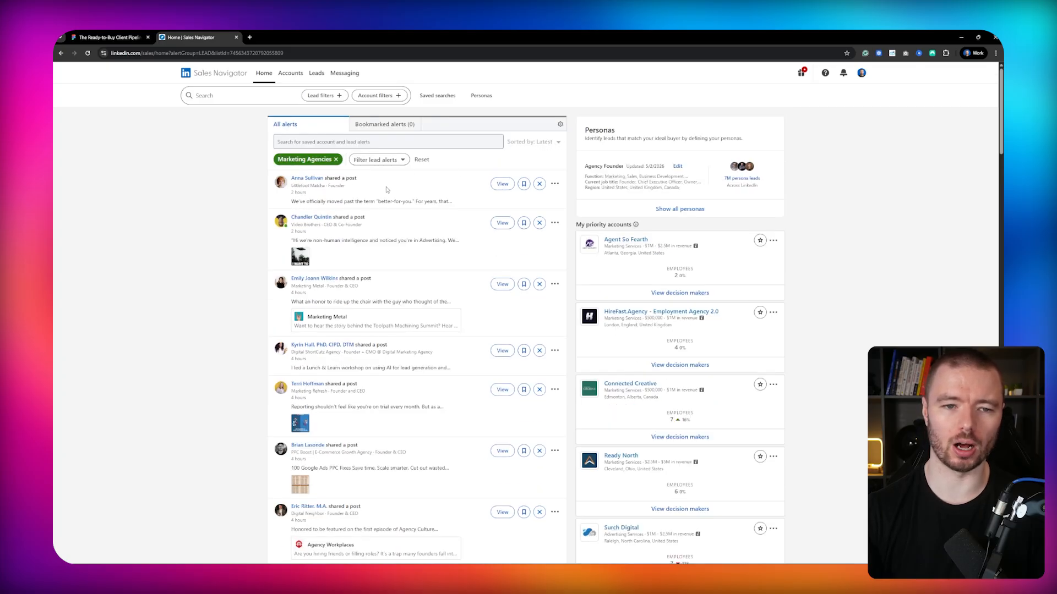
click(307, 179)
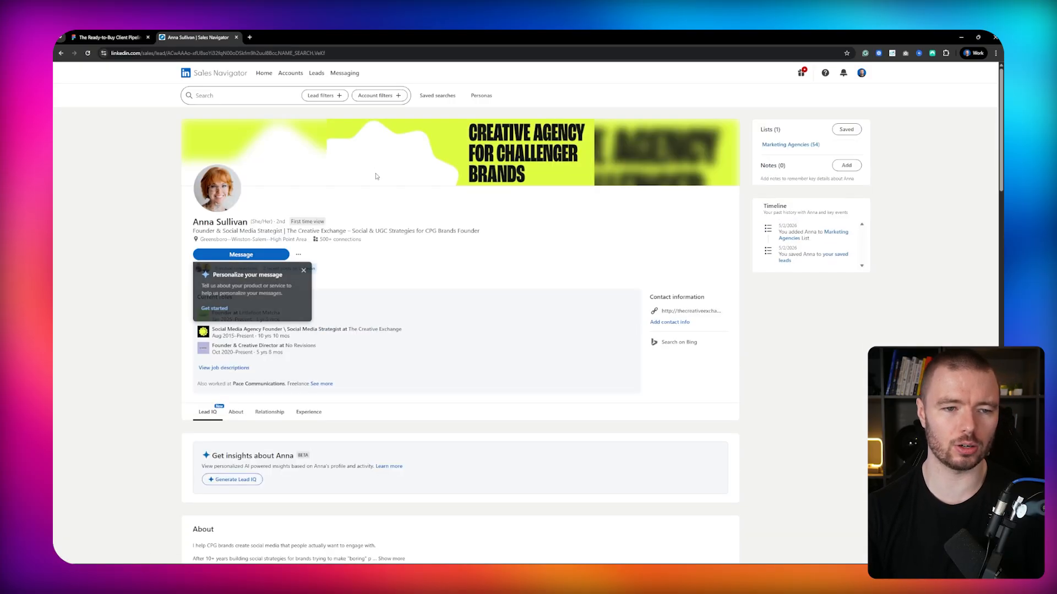
click(61, 53)
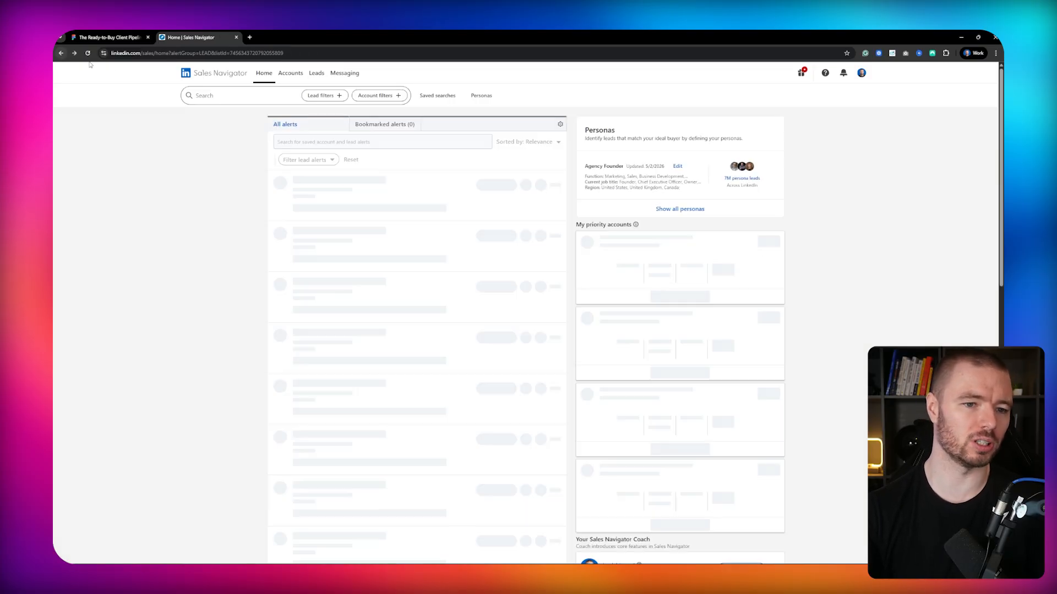
Open the first alert's post details, read through it, and close the panel.
click(502, 184)
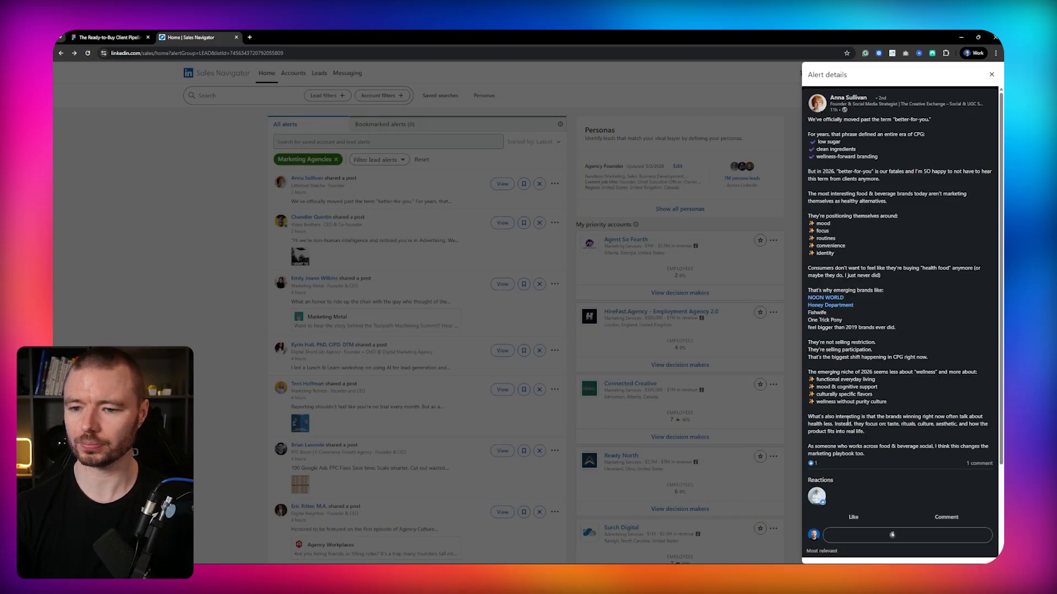
scroll(858, 424, down, 3)
scroll(880, 364, up, 3)
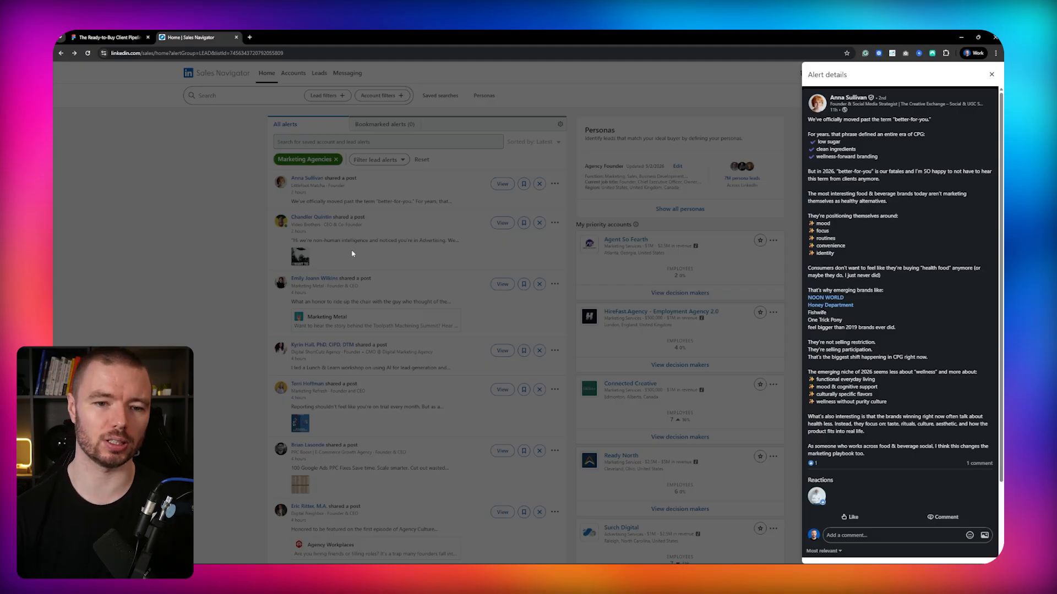
click(357, 175)
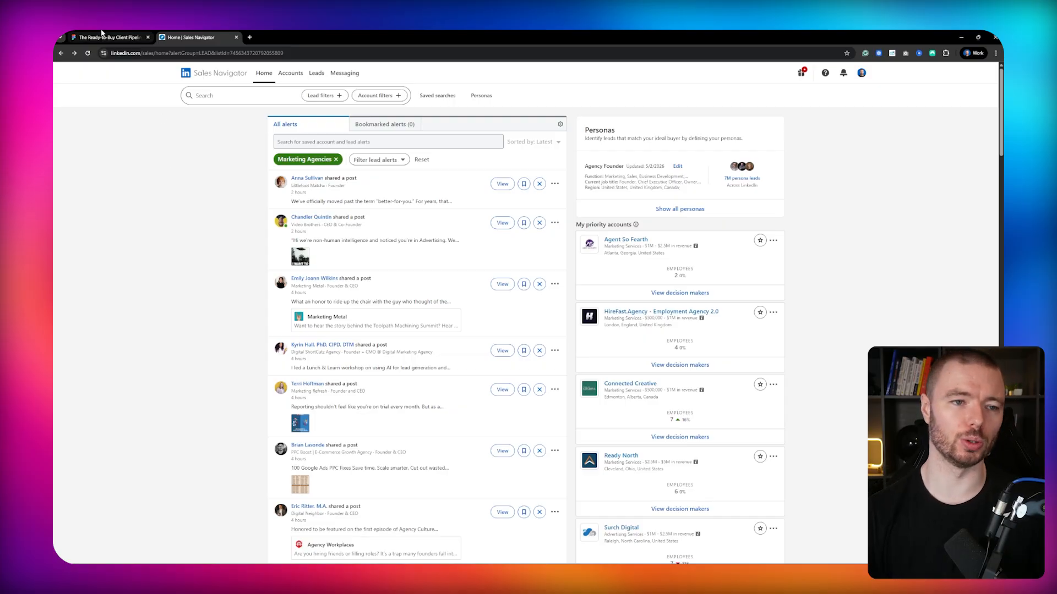
Switch to the Figma whiteboard and draw checkmarks beside the Leads and Lead Lists boxes.
click(120, 38)
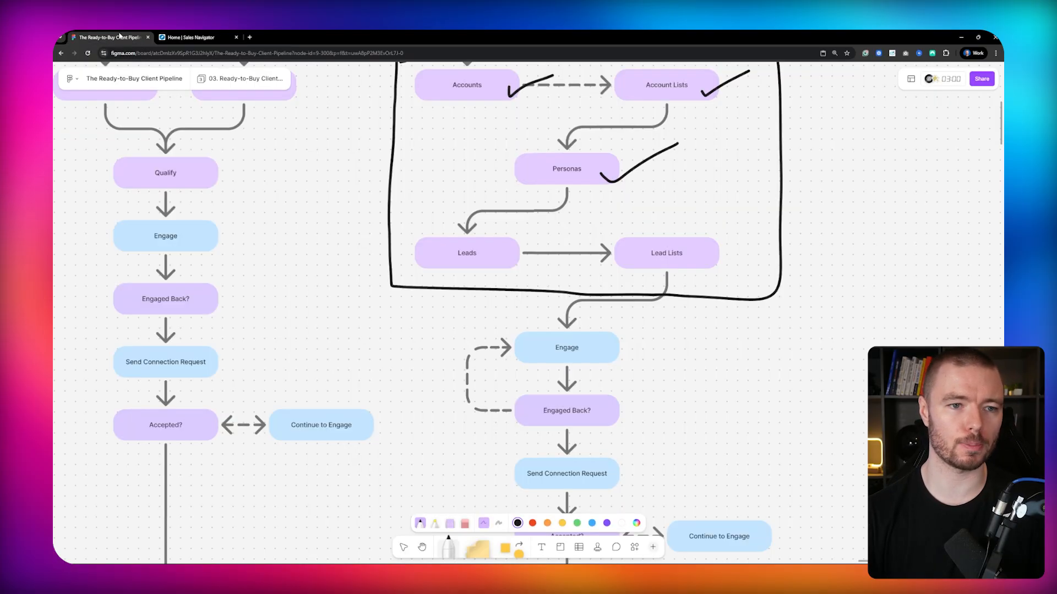
scroll(616, 318, up, 2)
scroll(616, 318, right, 1)
drag(469, 290, 529, 267)
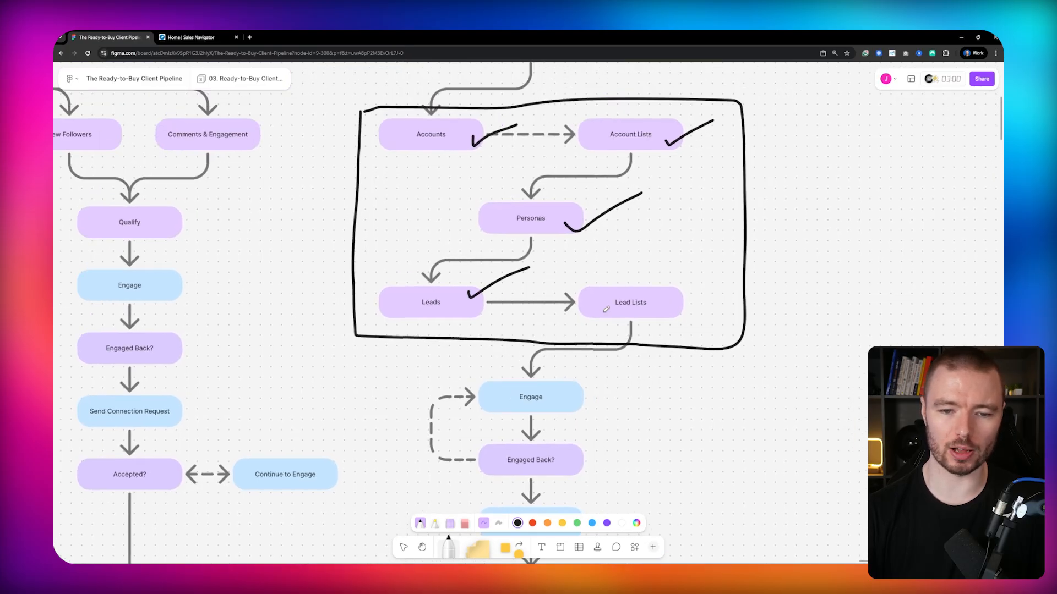
drag(661, 291, 696, 276)
Scroll through the whiteboard funnel to review the engagement stages that follow the Sales Navigator section.
scroll(686, 131, down, 5)
scroll(675, 265, down, 2)
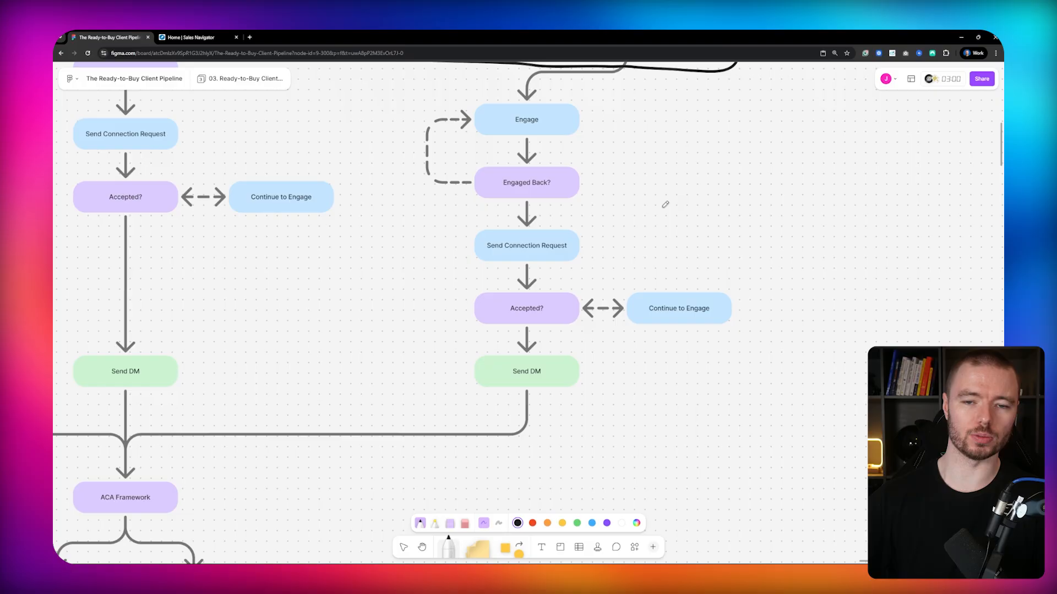
scroll(644, 188, up, 2)
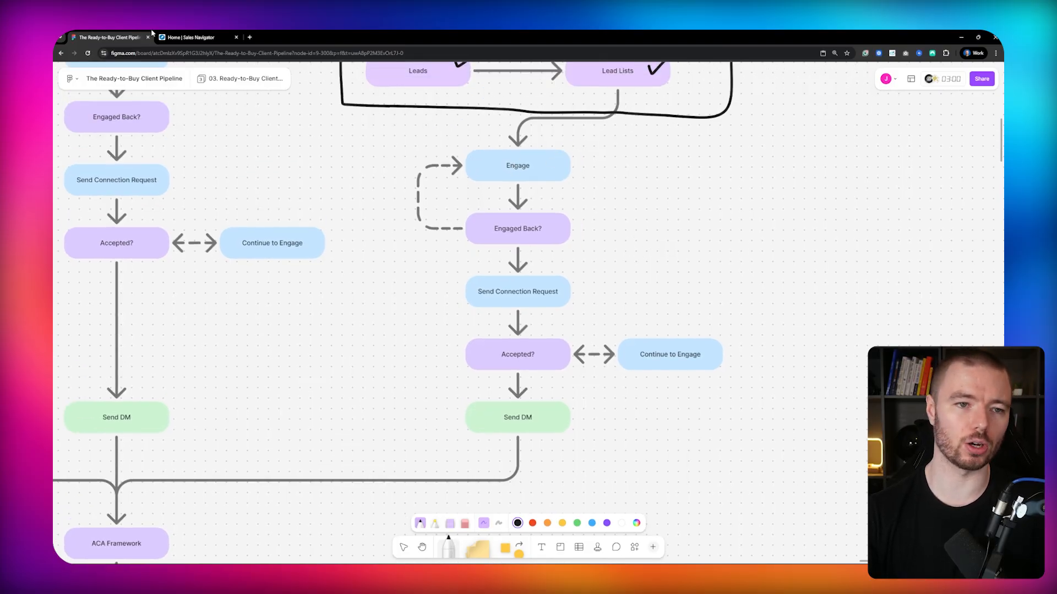
click(188, 37)
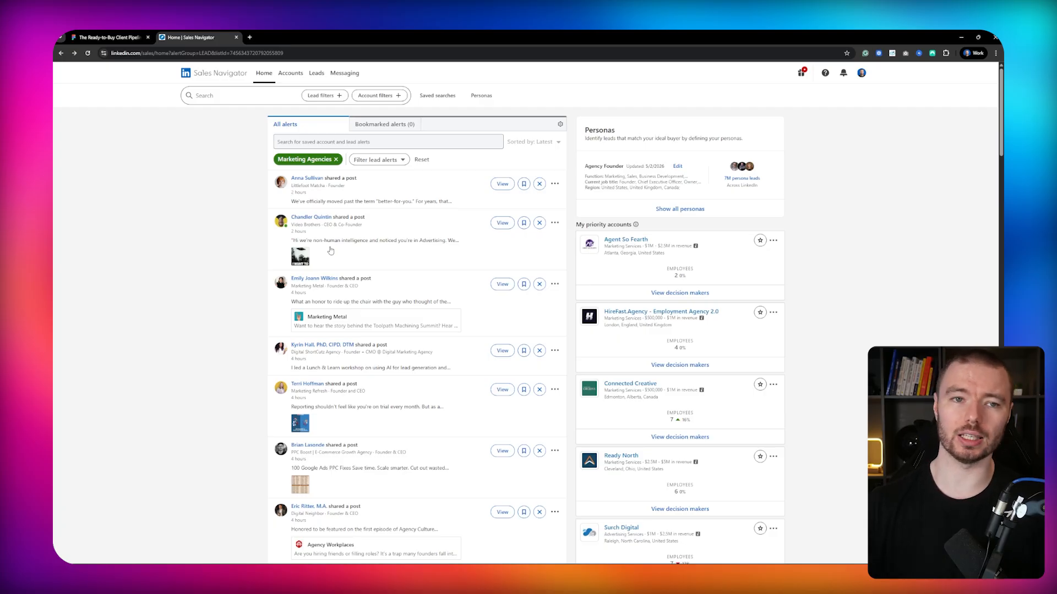
click(113, 37)
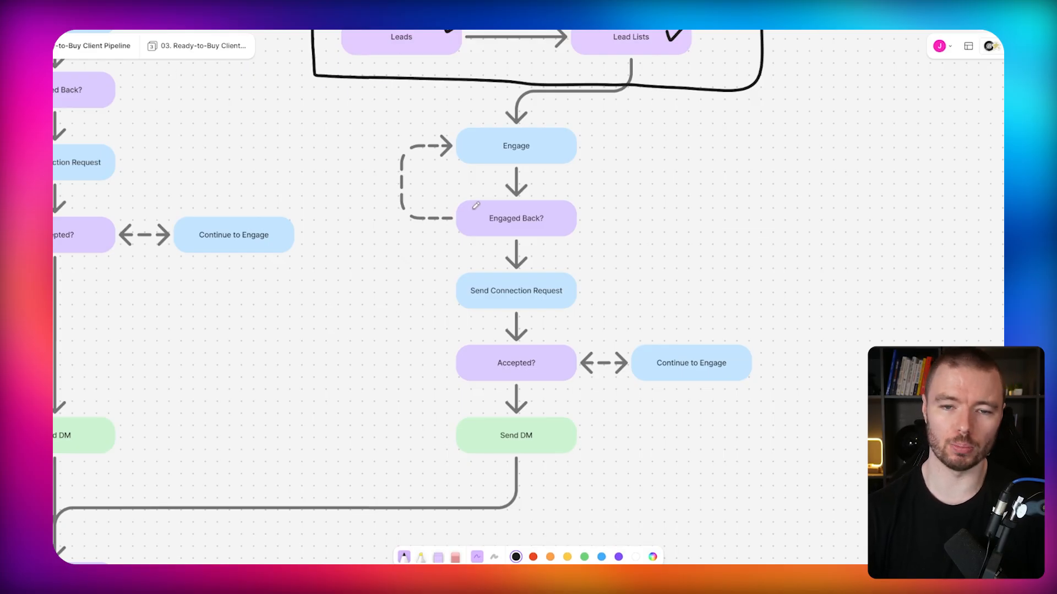
scroll(499, 210, down, 1)
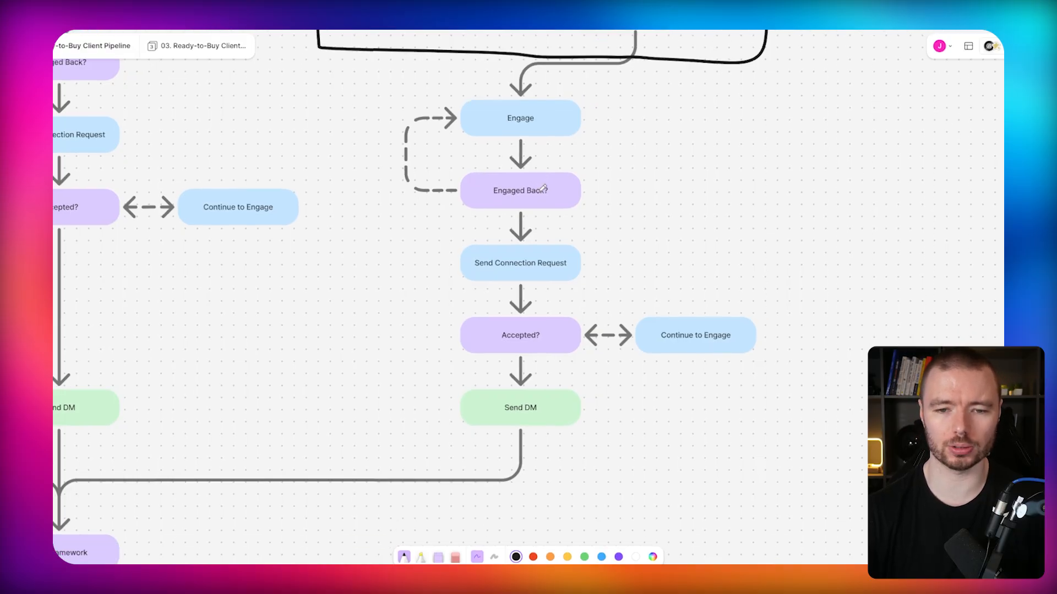
scroll(578, 165, down, 2)
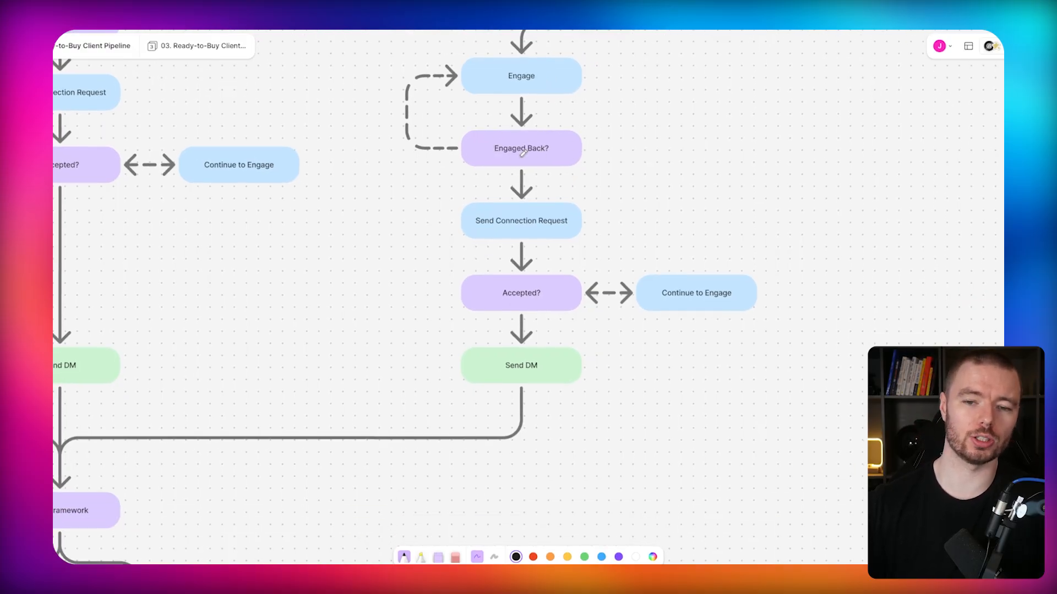
scroll(556, 111, right, 1)
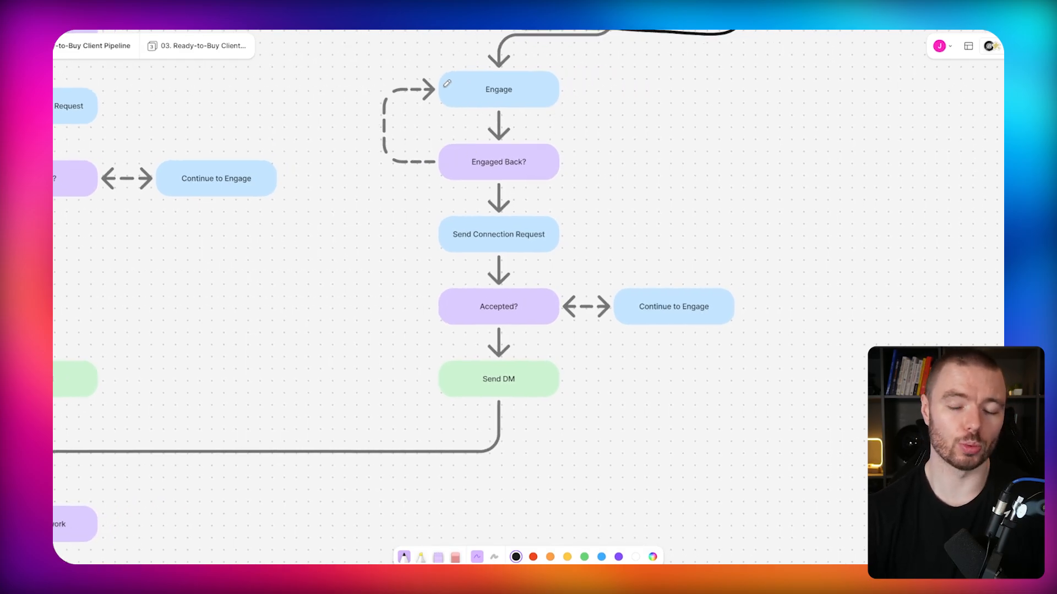
scroll(566, 156, down, 2)
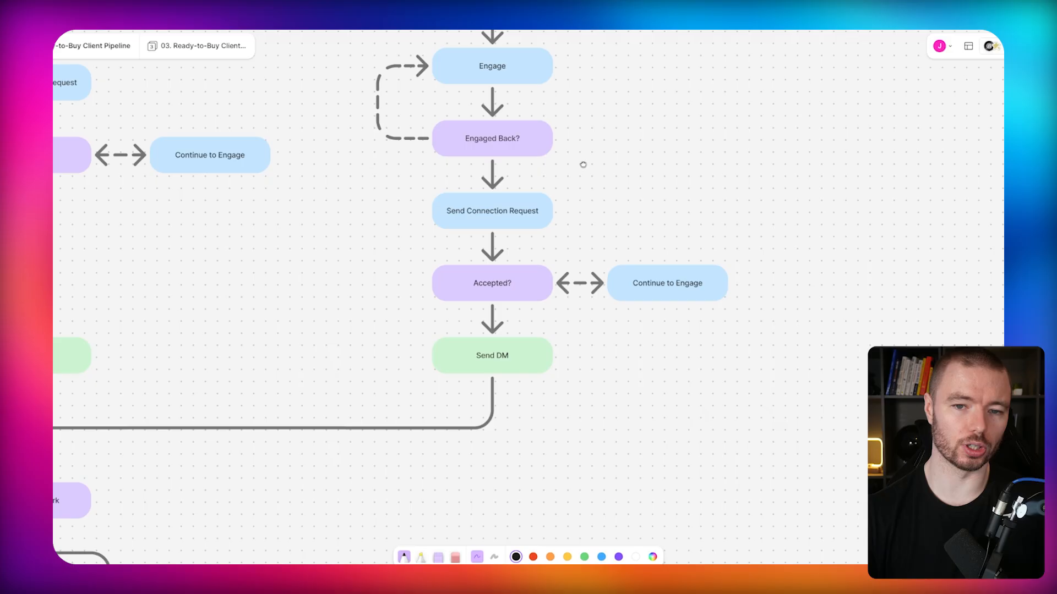
scroll(583, 163, left, 1)
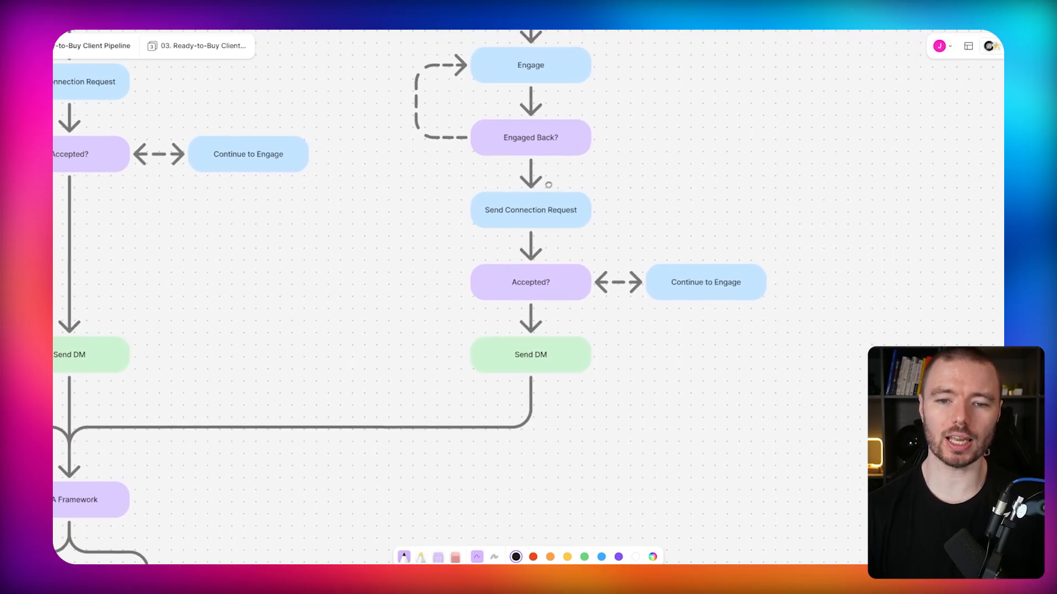
scroll(545, 184, down, 1)
scroll(607, 181, down, 1)
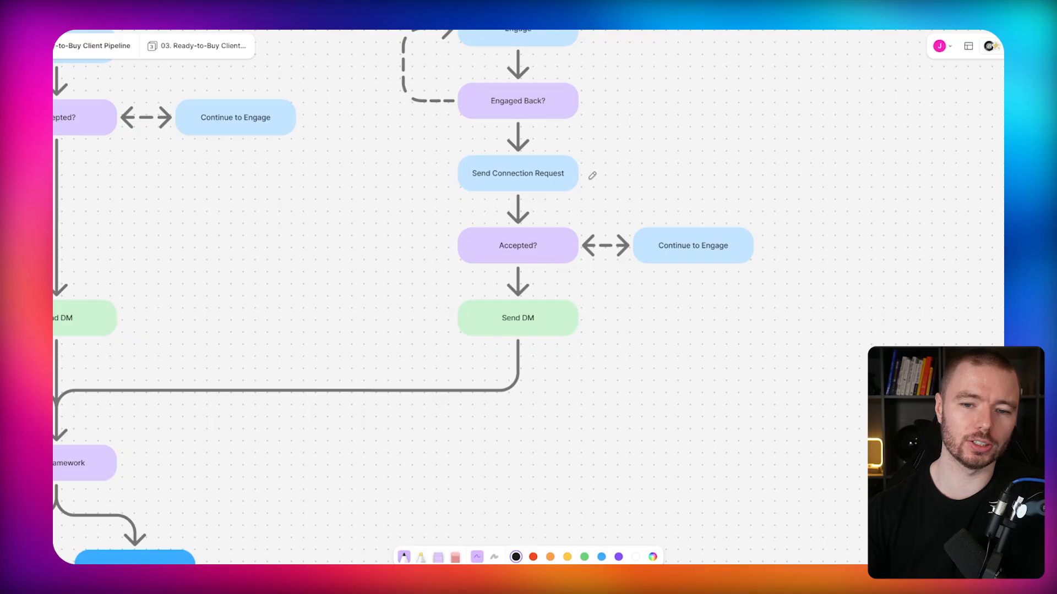
drag(609, 183, 594, 210)
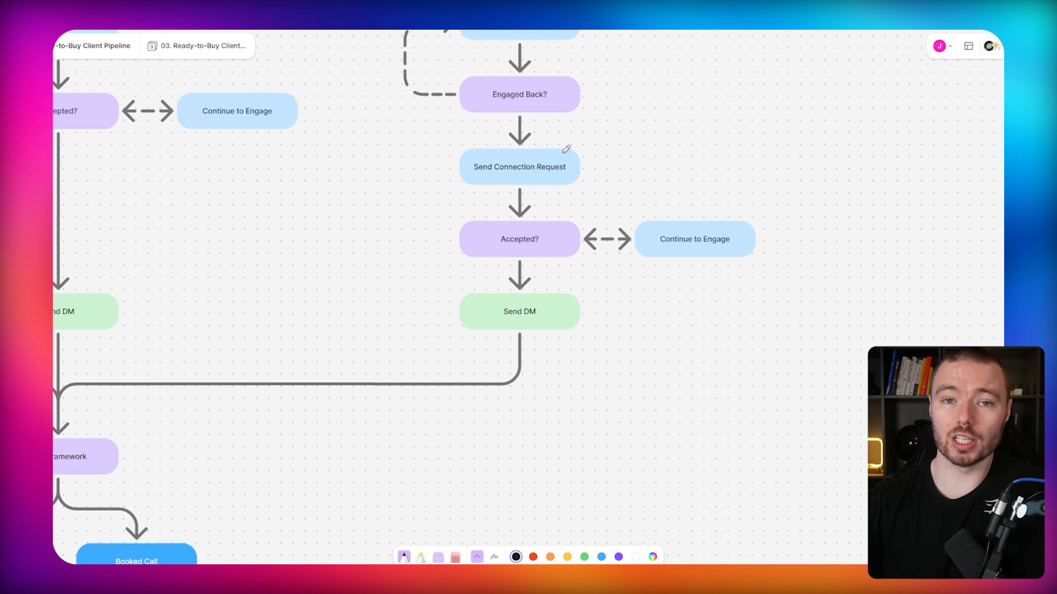
drag(586, 151, 581, 168)
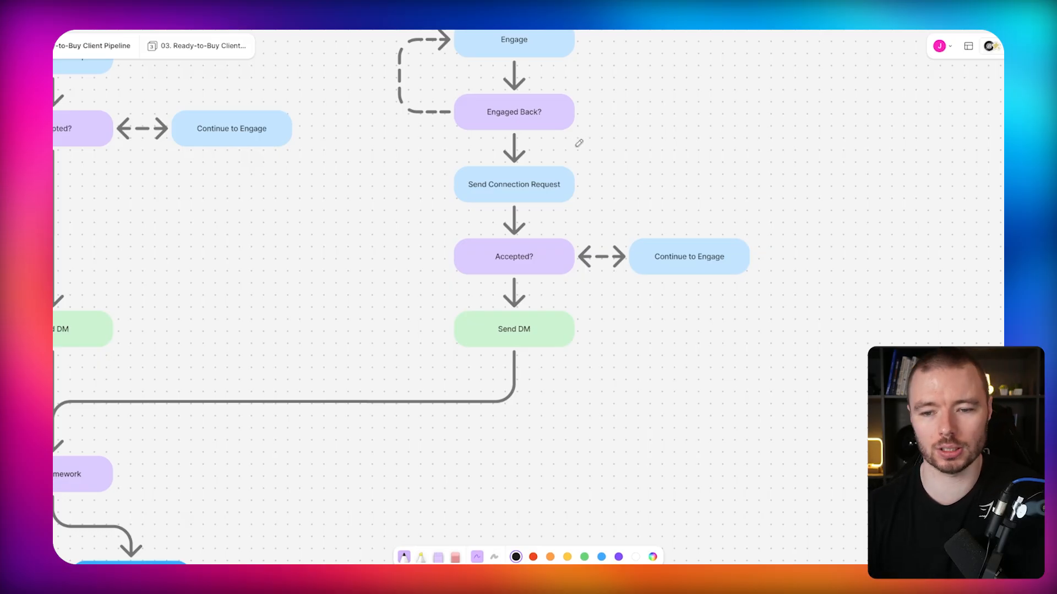
scroll(599, 154, down, 1)
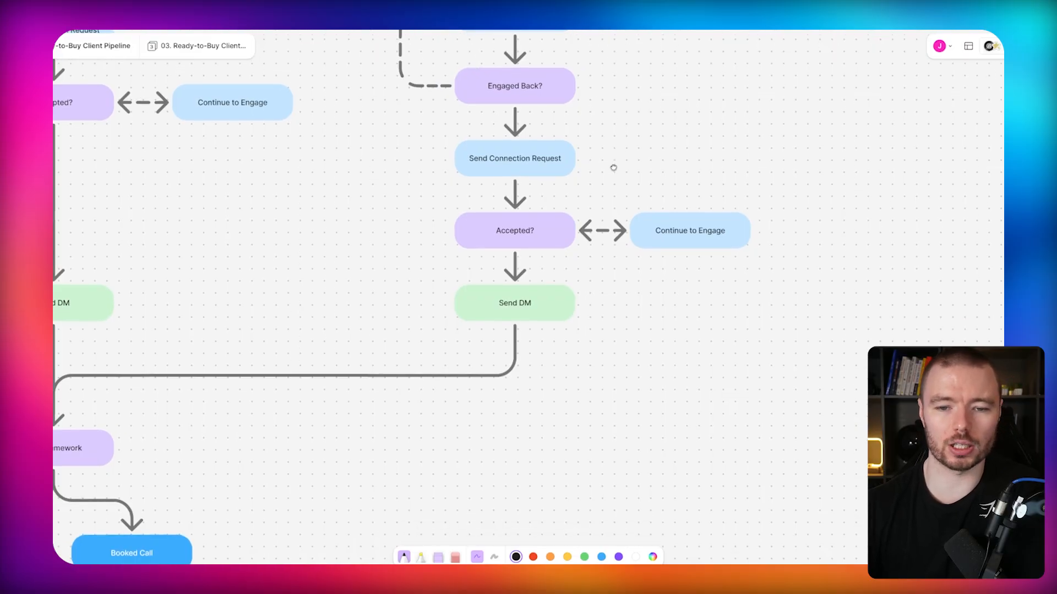
scroll(597, 179, down, 1)
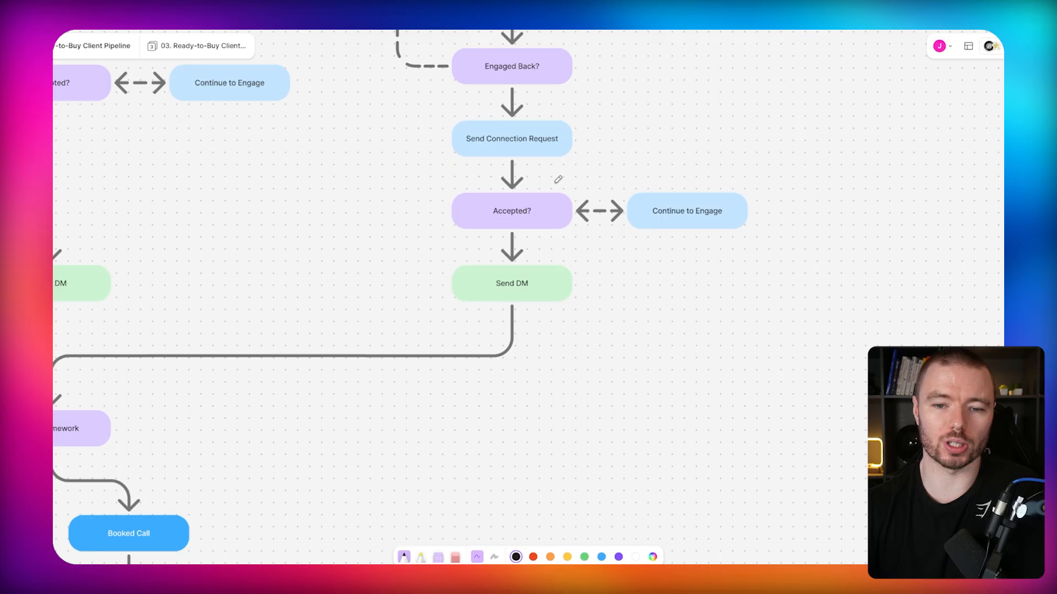
scroll(558, 178, up, 2)
scroll(675, 229, down, 5)
scroll(676, 229, left, 7)
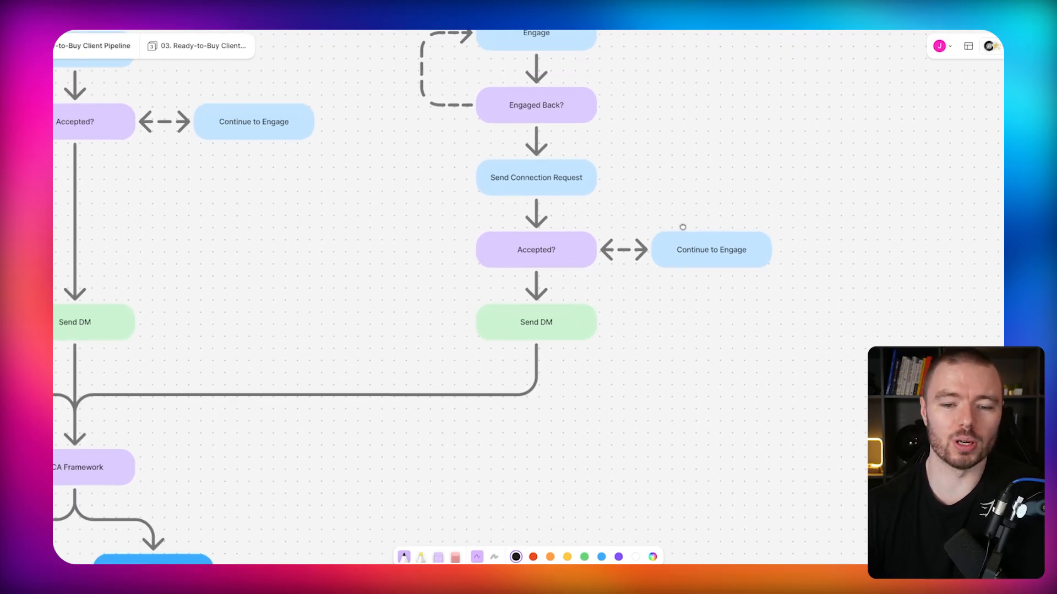
scroll(670, 243, up, 1)
scroll(670, 242, left, 1)
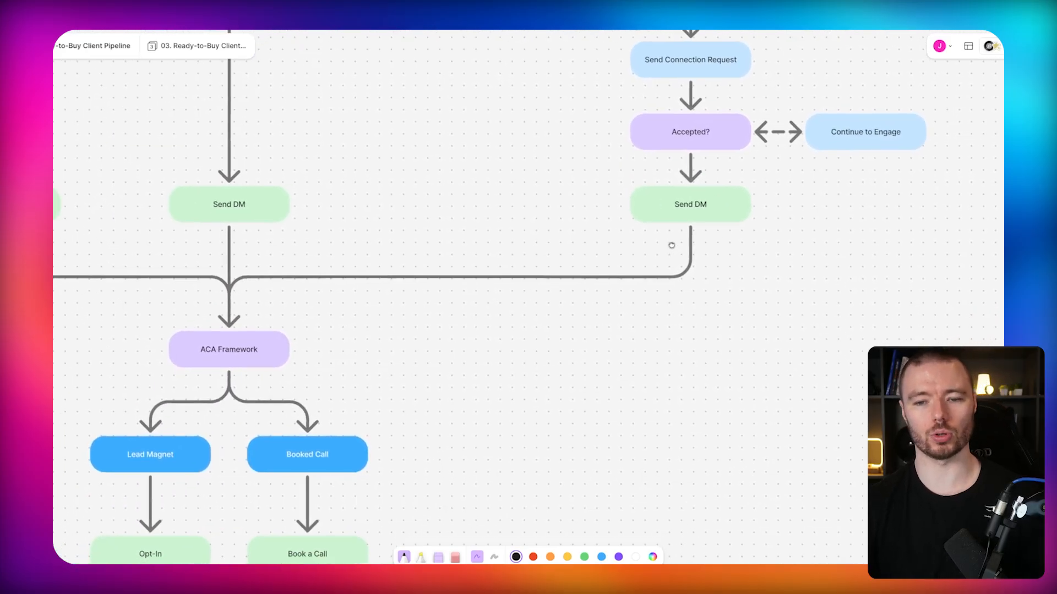
scroll(665, 264, down, 10)
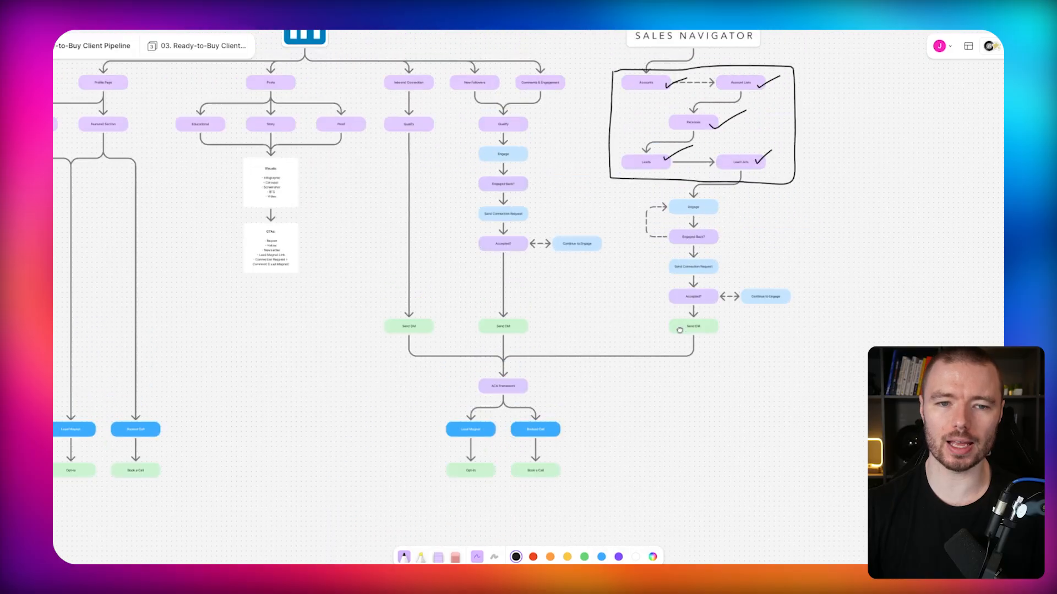
scroll(628, 269, down, 2)
scroll(628, 269, right, 3)
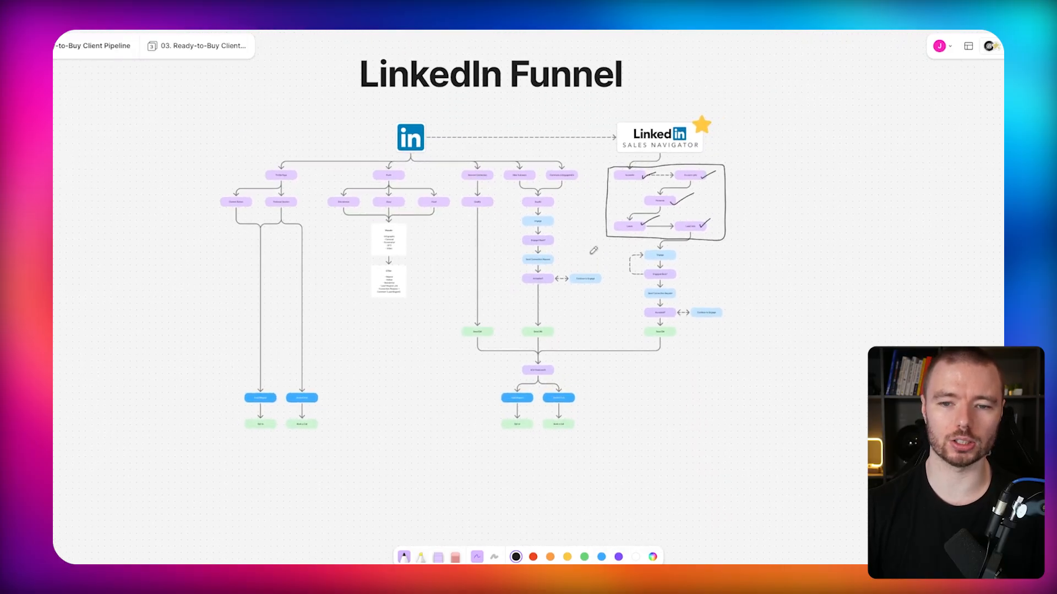